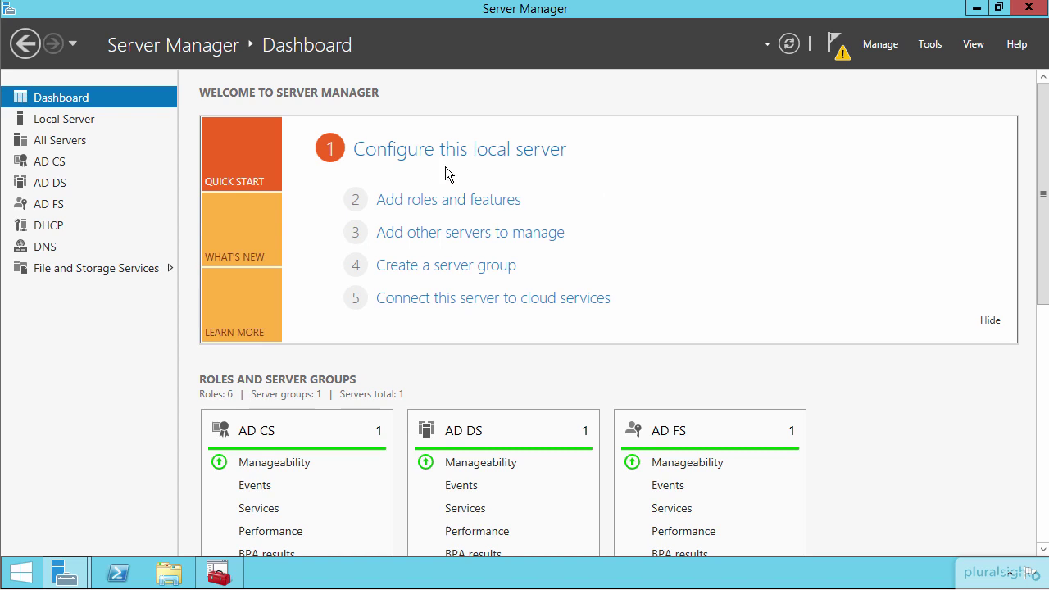
- View Local Server properties, then return to the wizard showing AD FS installed on dc.company.pri
left_click(399, 157)
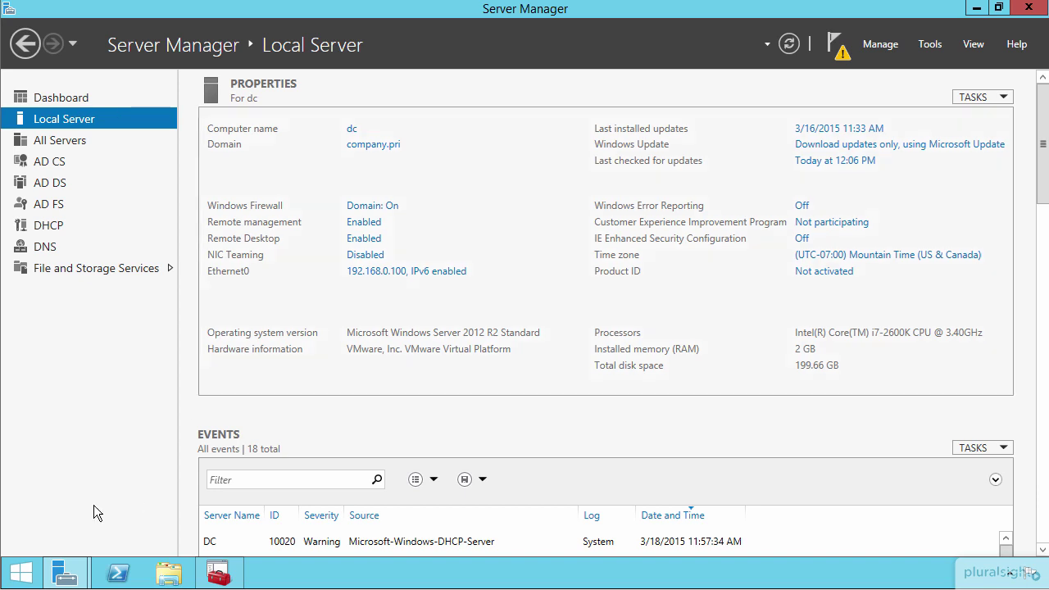
mouse_move(64, 574)
left_click(234, 483)
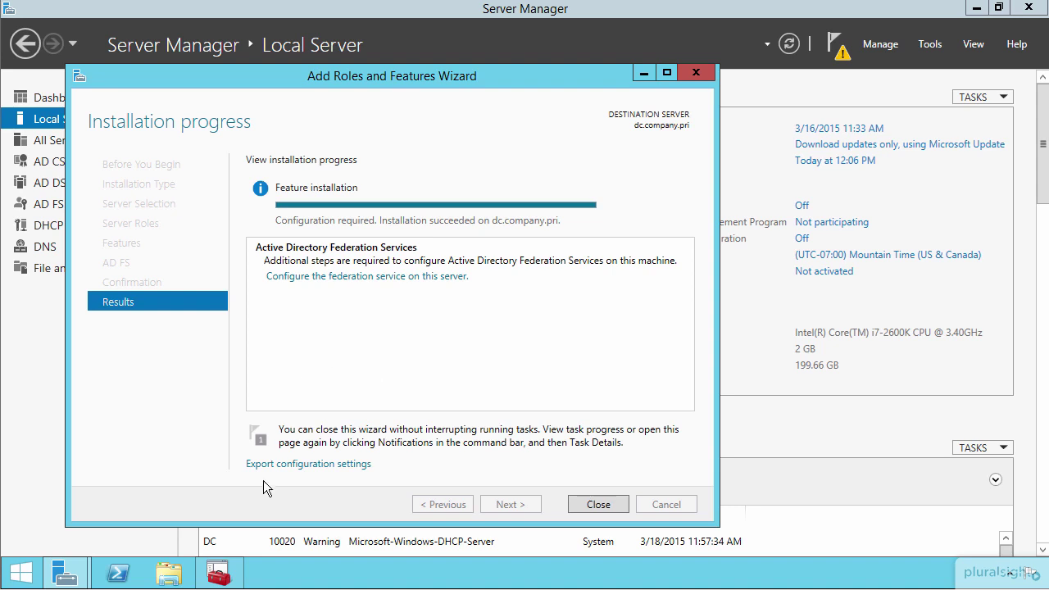
left_click(219, 576)
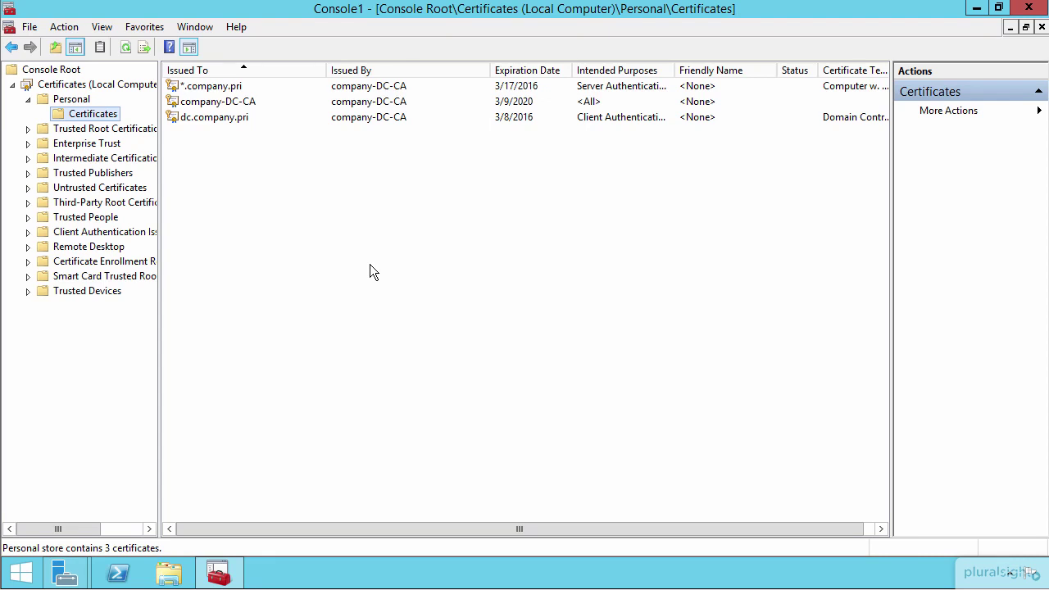
left_click(207, 91)
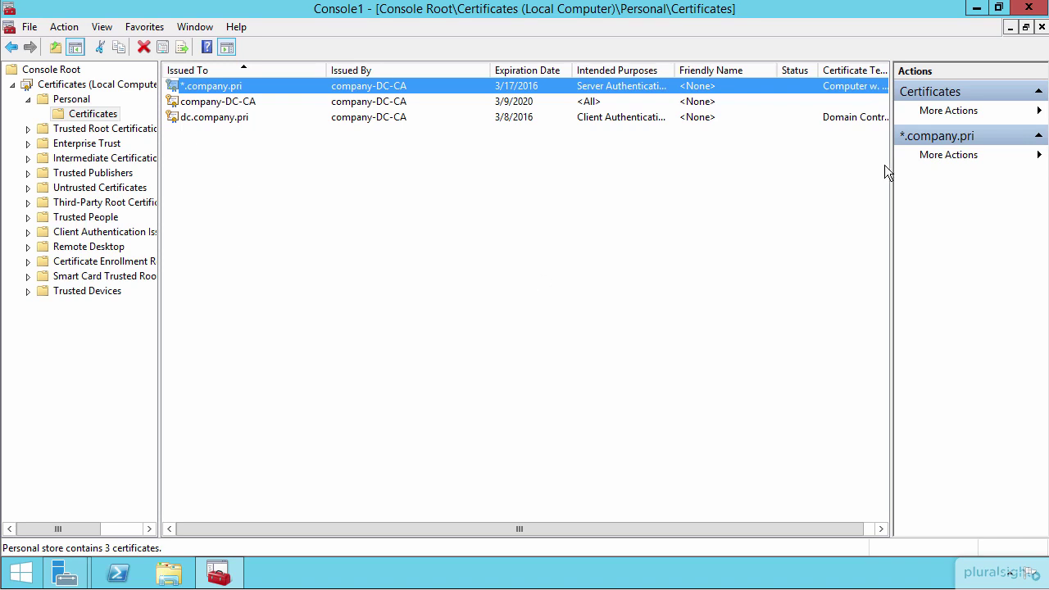
left_click(976, 9)
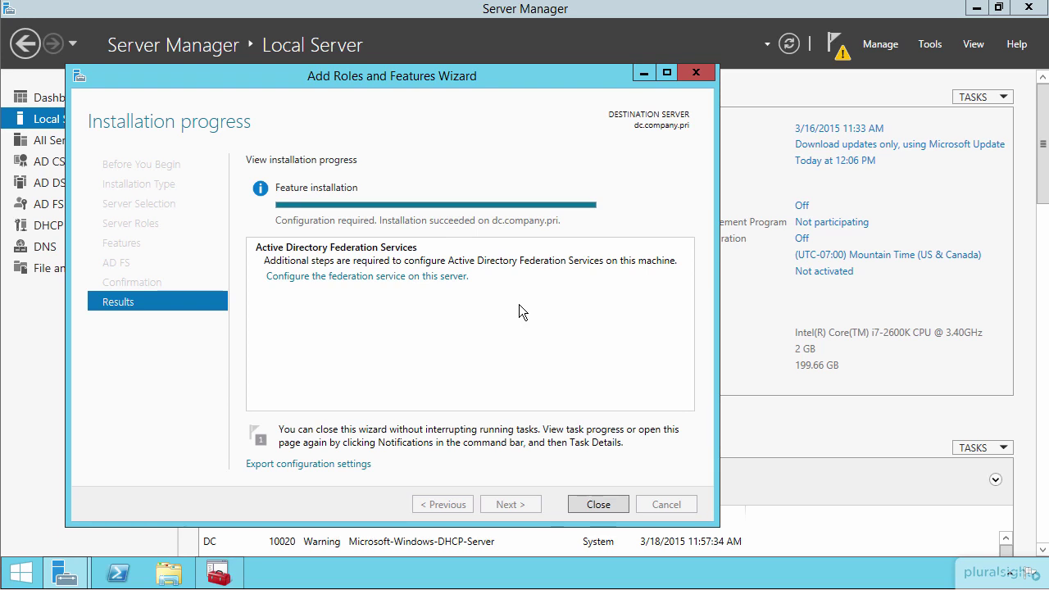
- Start federation service configuration as the first federation server in a new farm
left_click(419, 276)
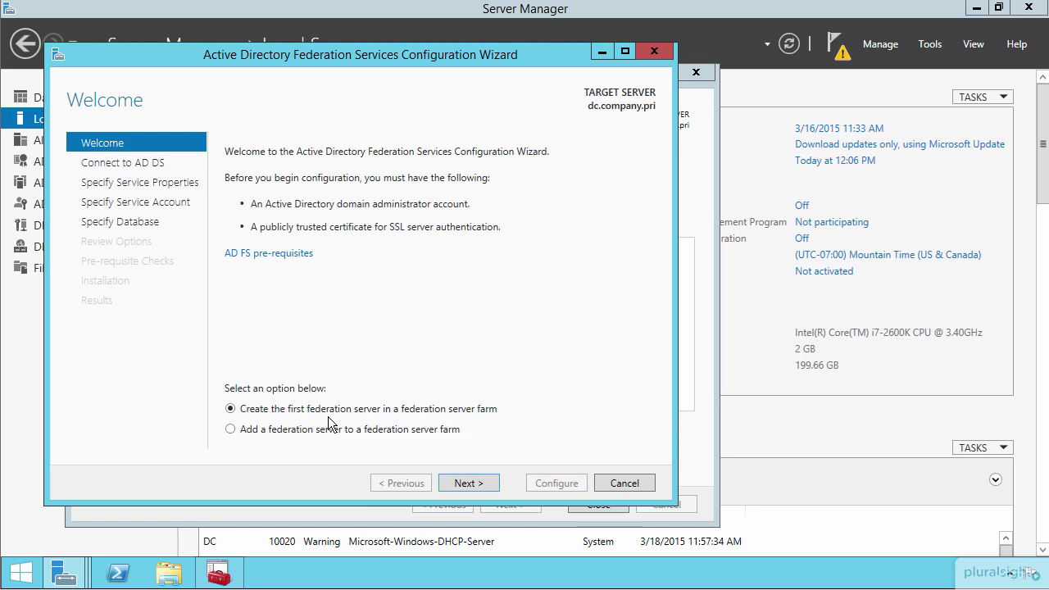
left_click(467, 482)
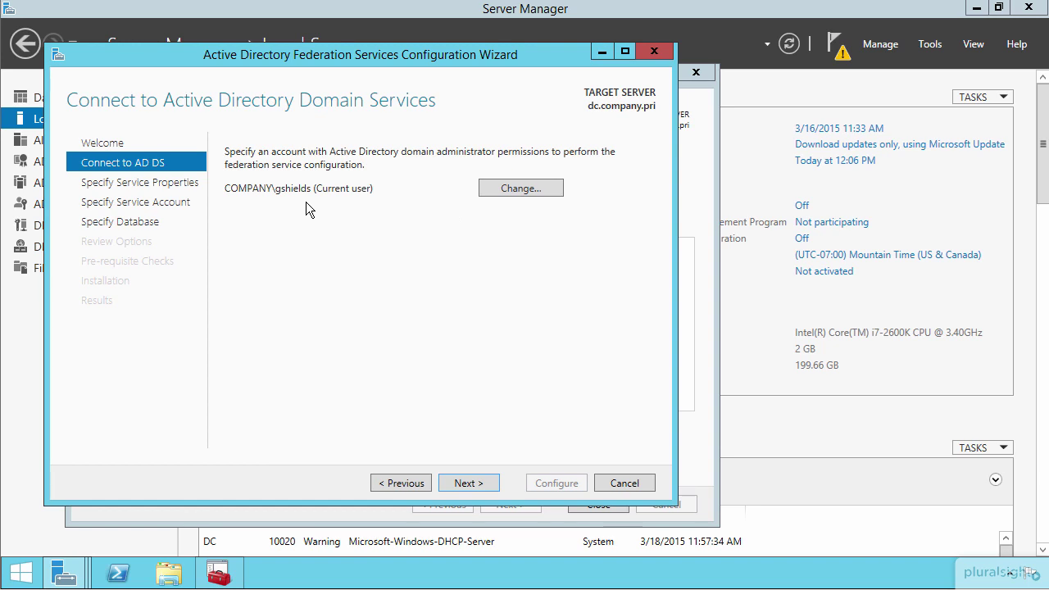
- Choose the *.company.pri SSL certificate and set service and display names to fs.company.pri
left_click(467, 484)
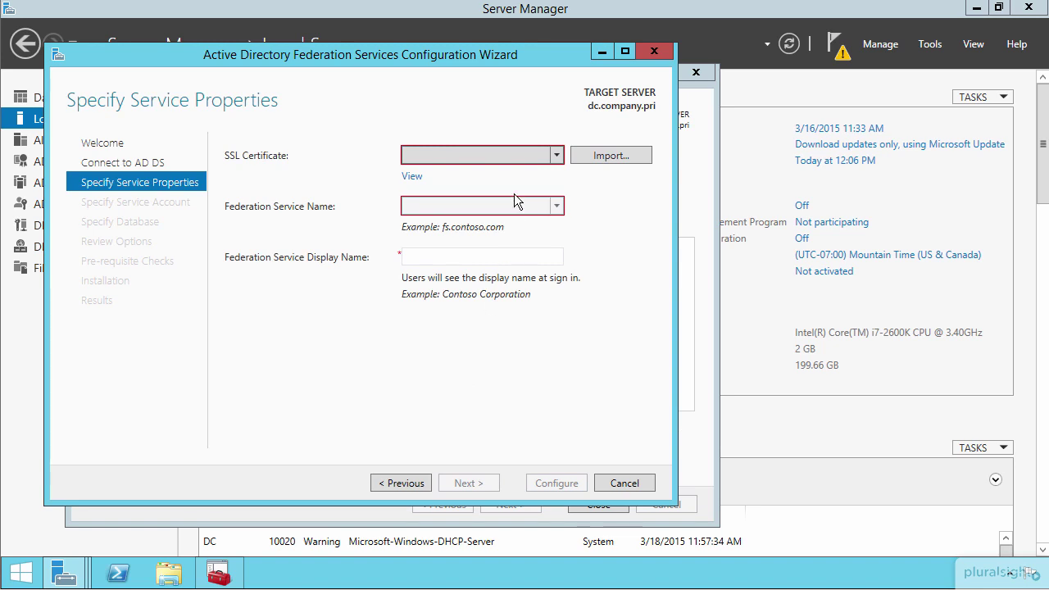
left_click(556, 155)
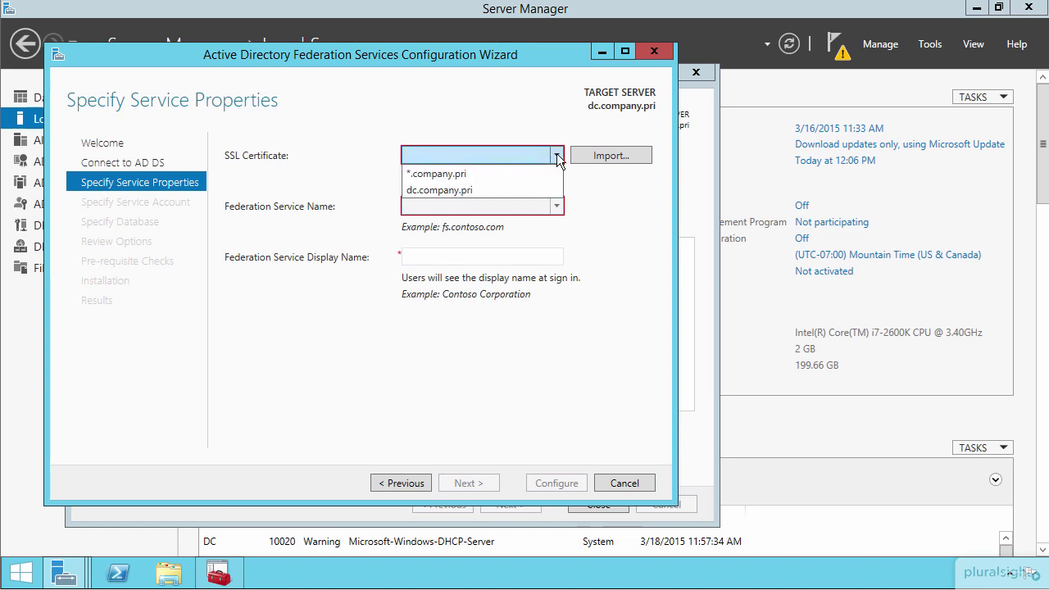
left_click(432, 172)
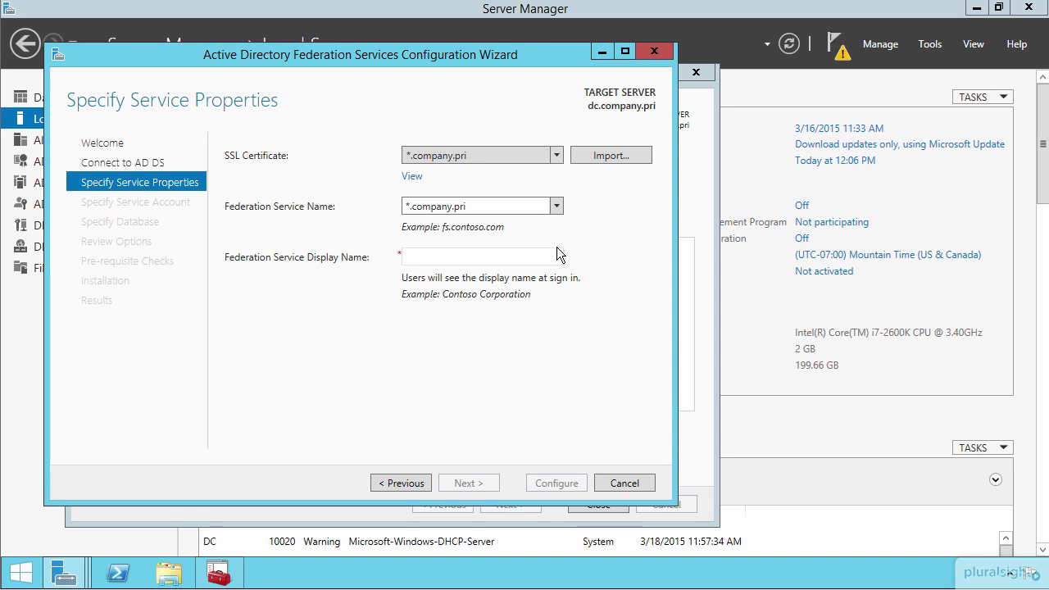
left_click(556, 206)
left_click(556, 205)
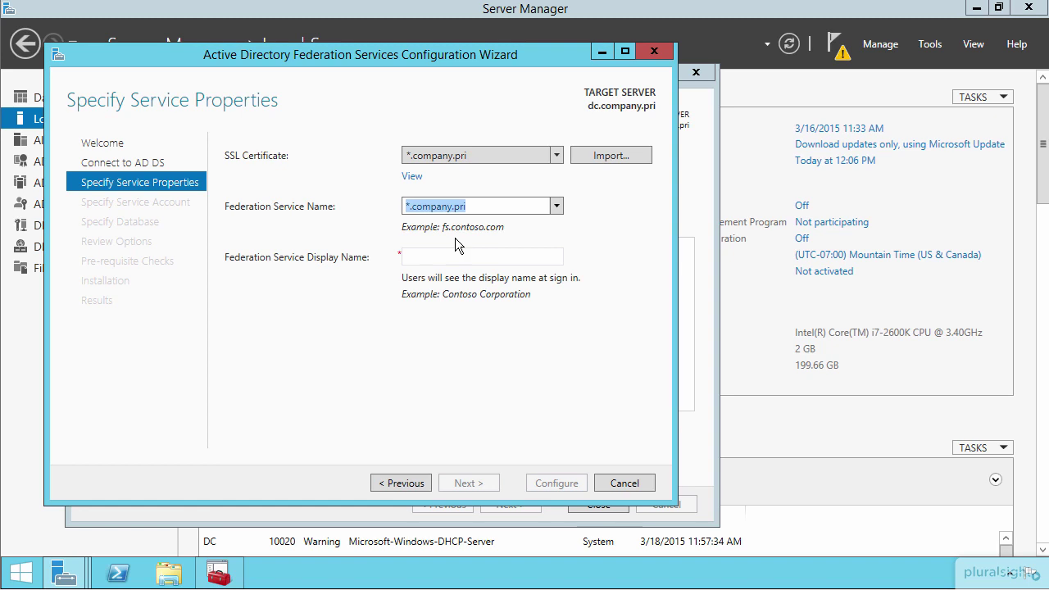
left_click(408, 207)
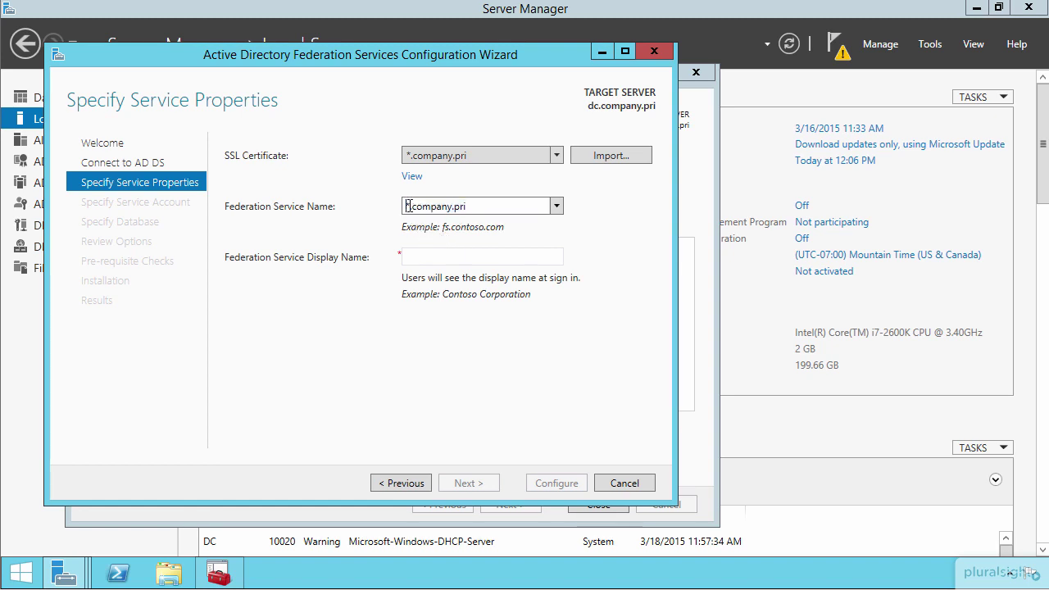
key("BackSpace")
type("fs")
left_click(427, 259)
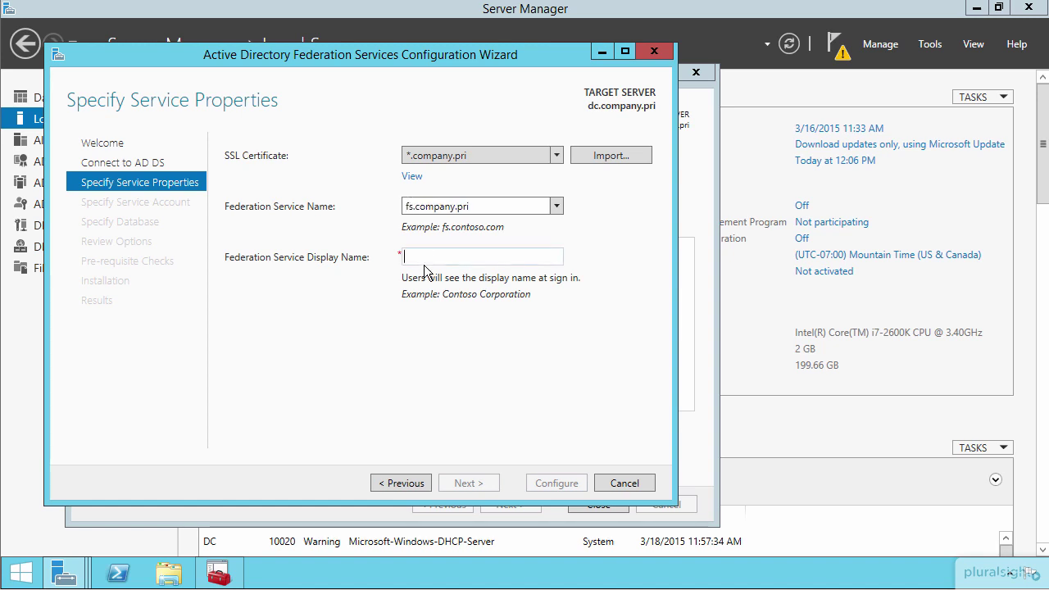
type("fs.company.pri")
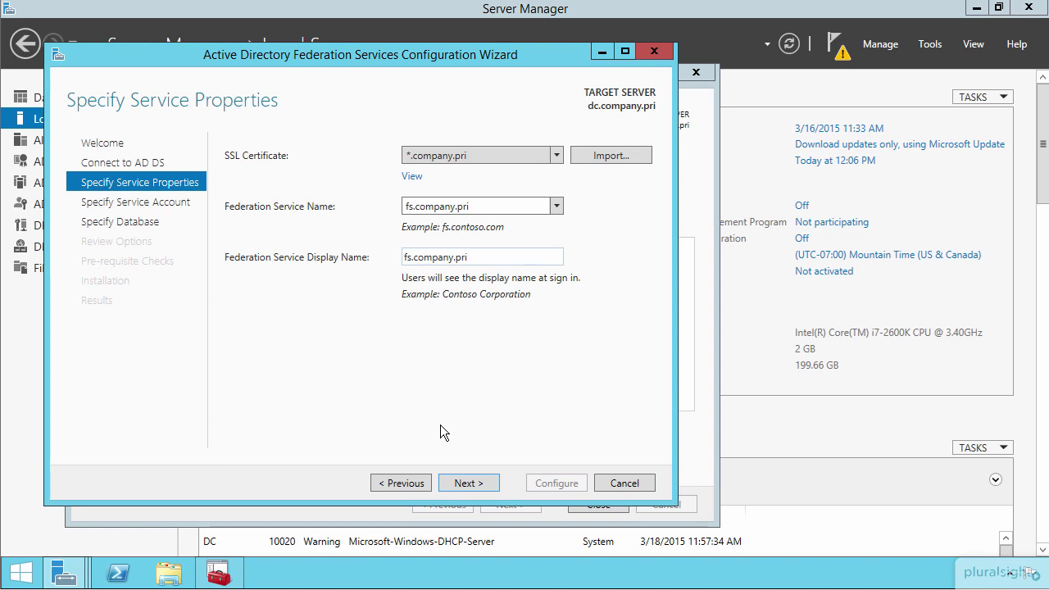
- Select an existing domain user as the AD FS service account and enter its password
left_click(466, 482)
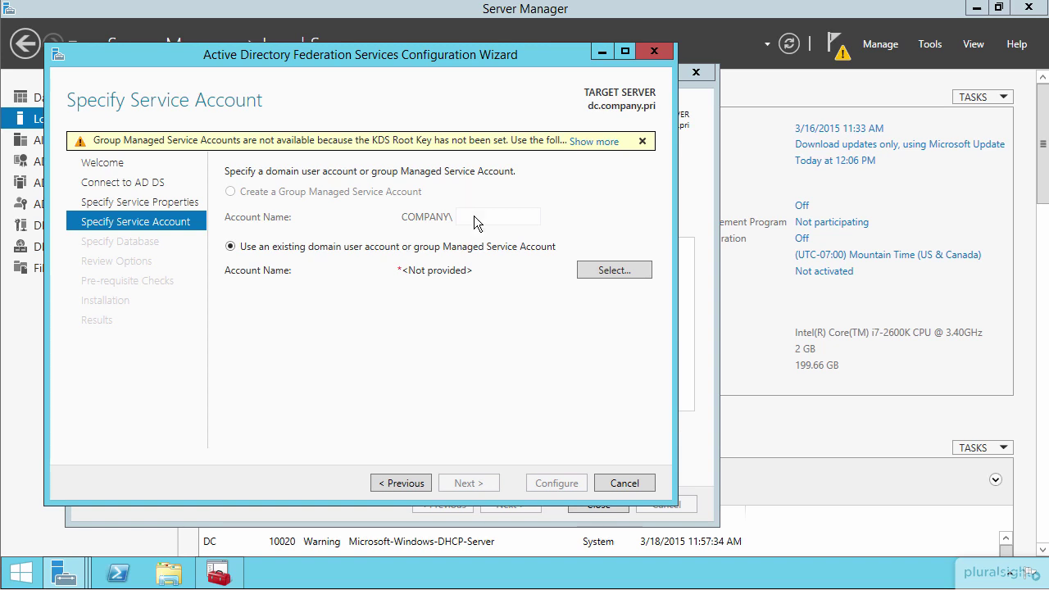
left_click(610, 269)
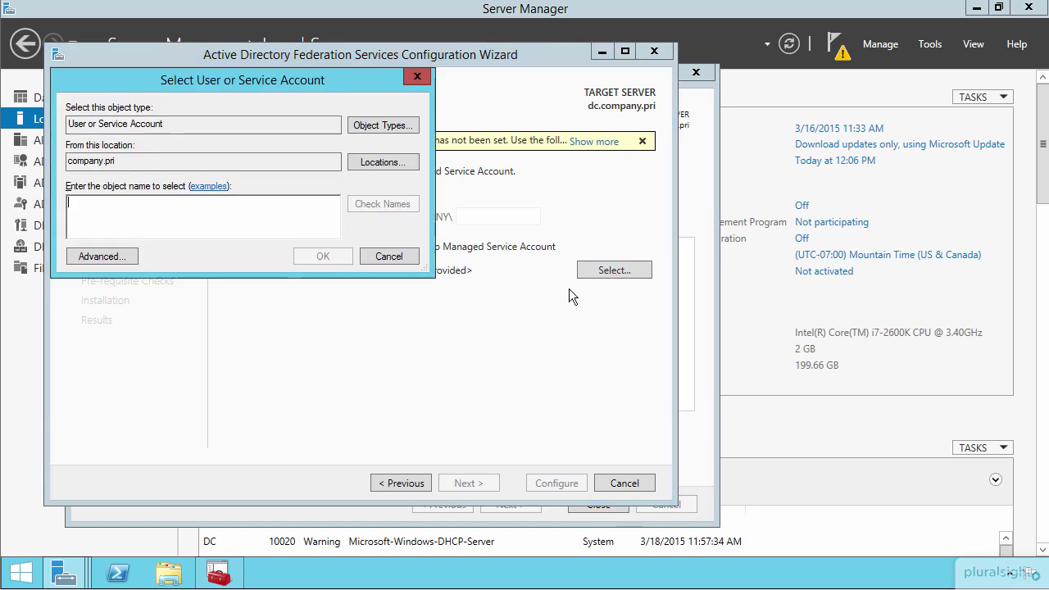
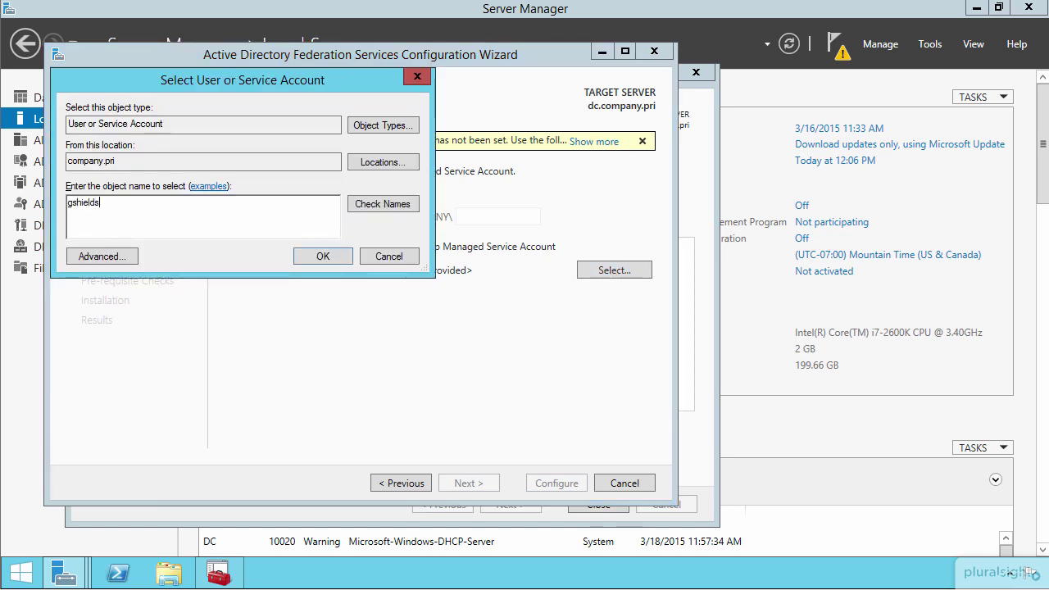
key("Return")
left_click(432, 294)
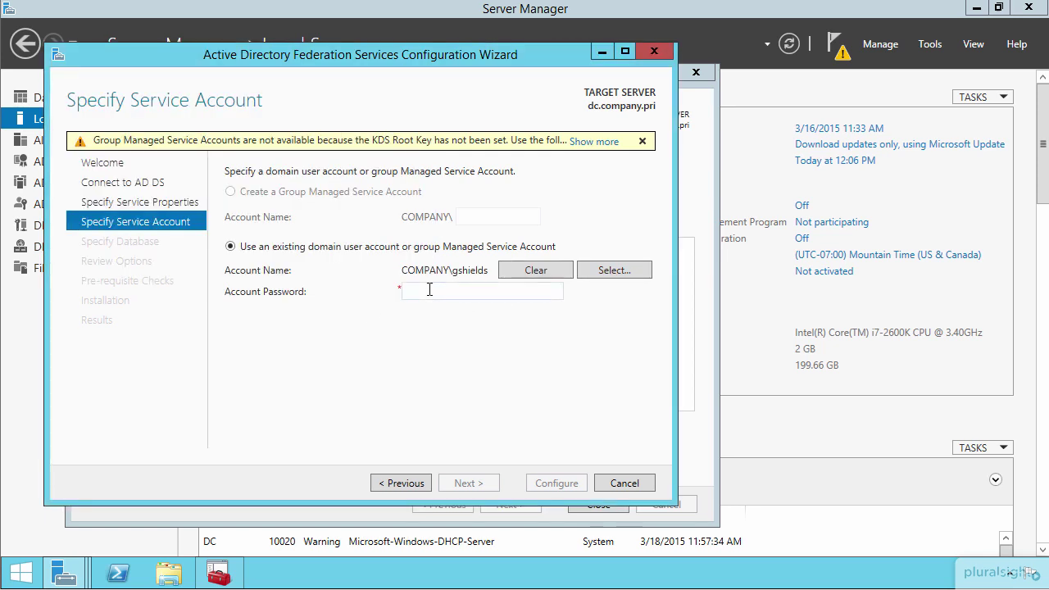
type("••••••••")
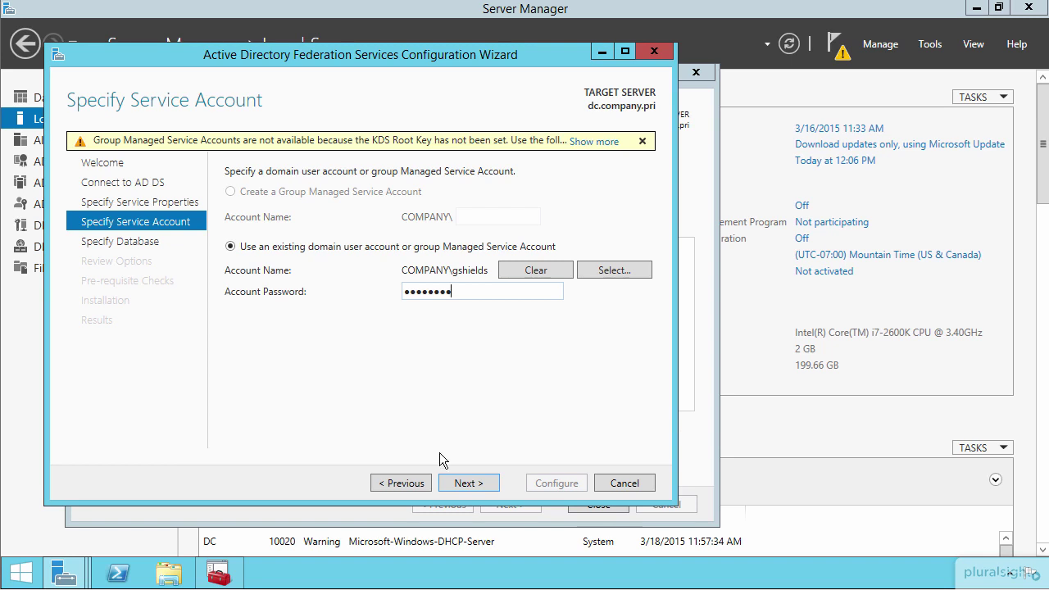
left_click(470, 487)
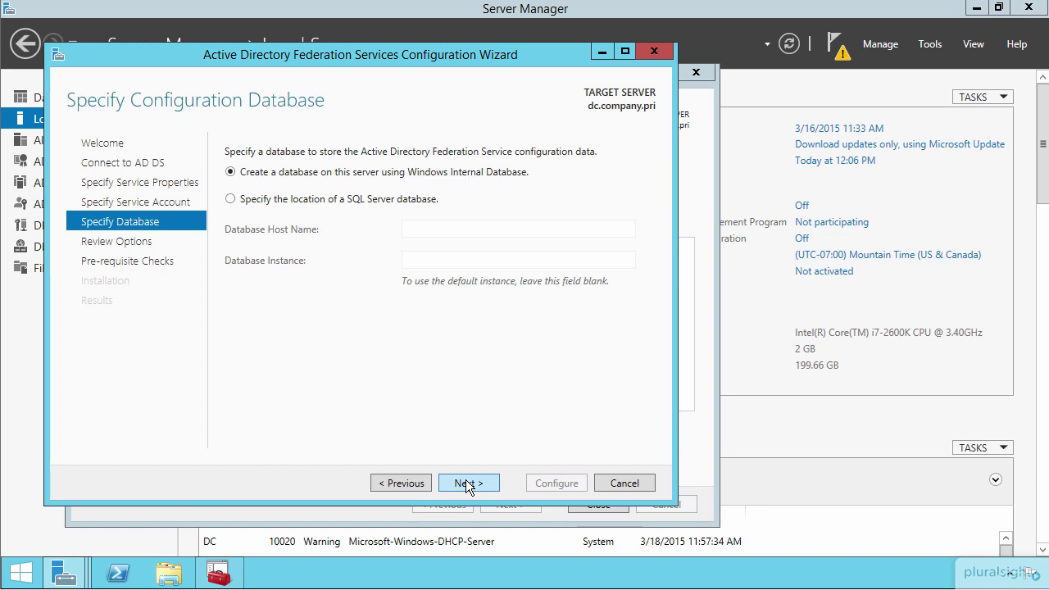
- Keep Windows Internal Database, pass the prerequisite checks, apply the configuration and close the wizard
left_click(467, 483)
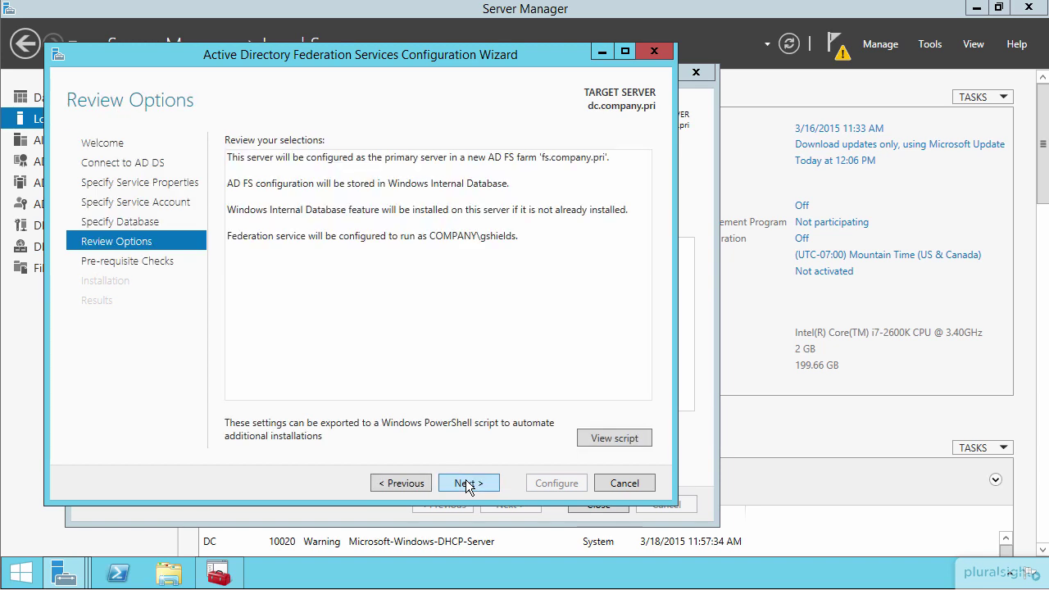
left_click(467, 483)
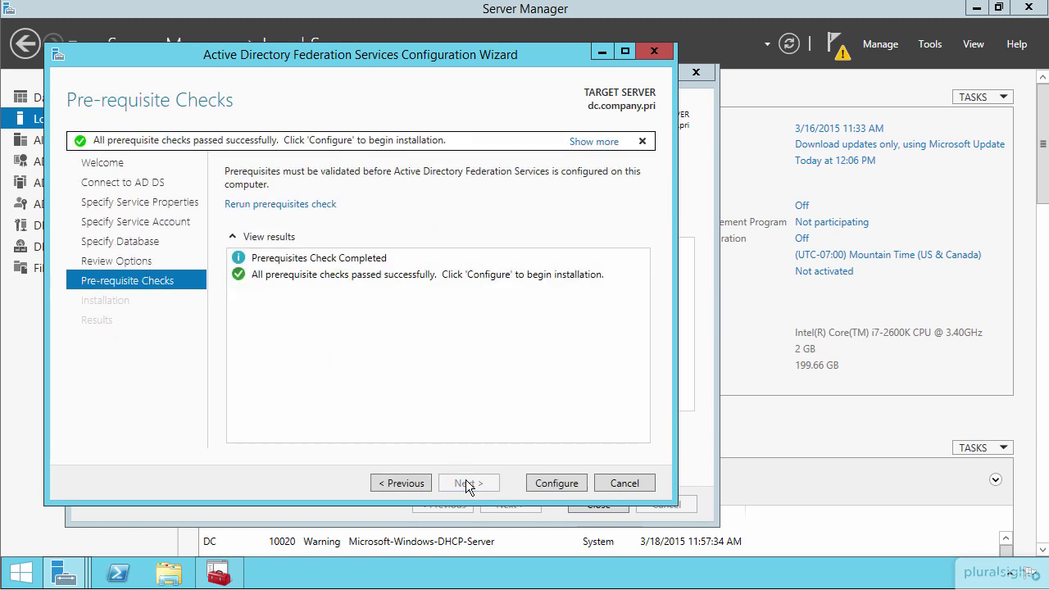
left_click(540, 482)
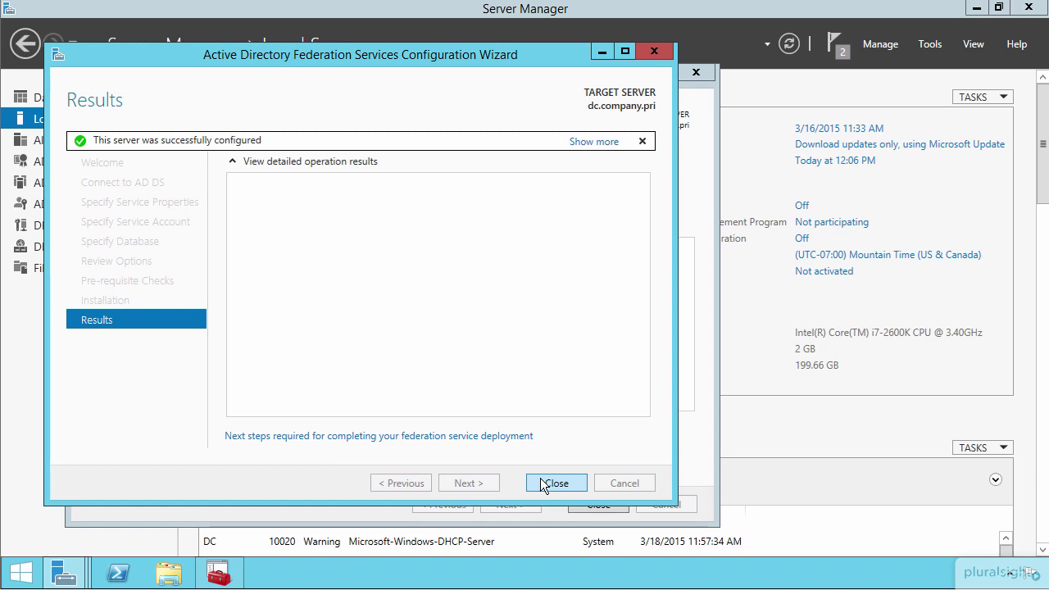
left_click(541, 483)
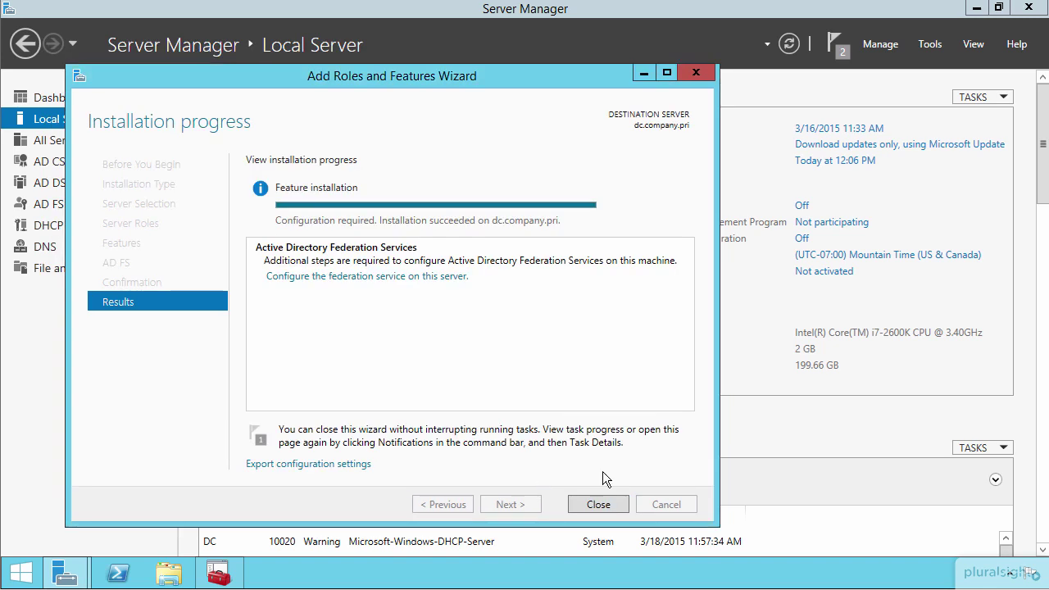
- Close the Add Roles wizard and open AD FS Management from Tools, maximized
left_click(597, 503)
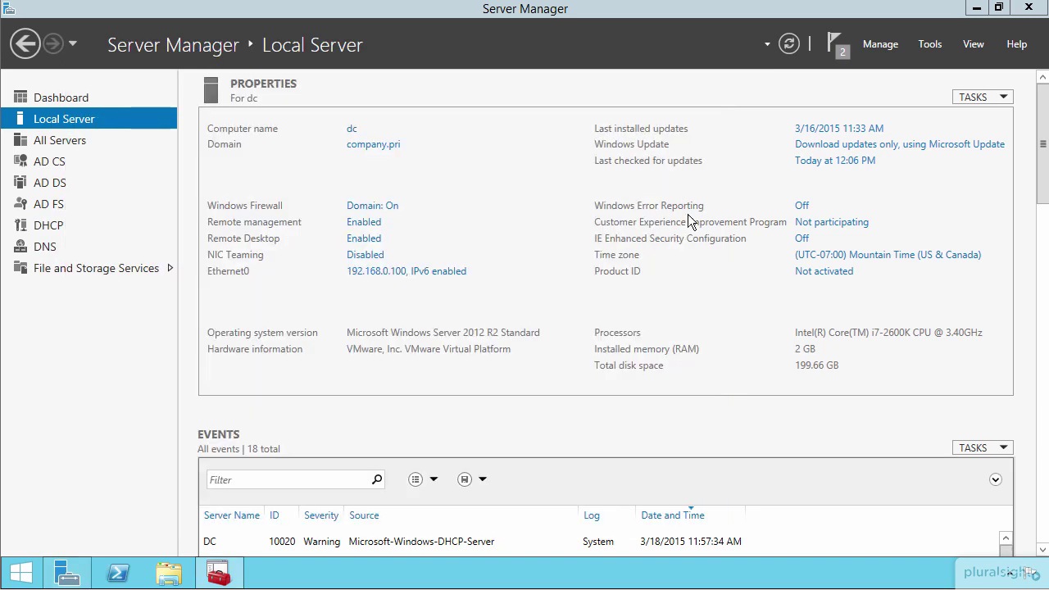
left_click(930, 46)
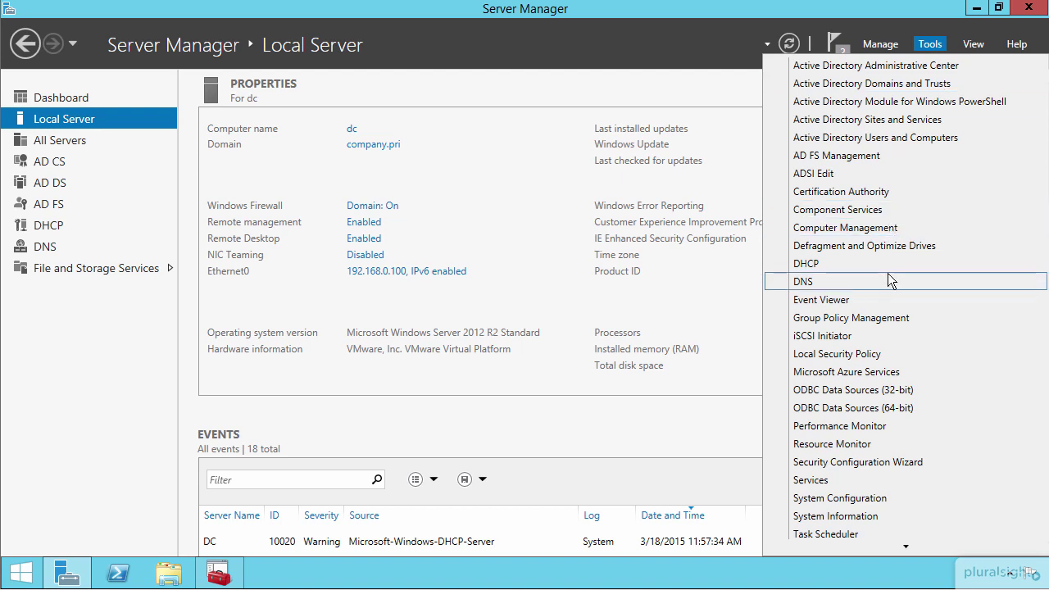
left_click(829, 155)
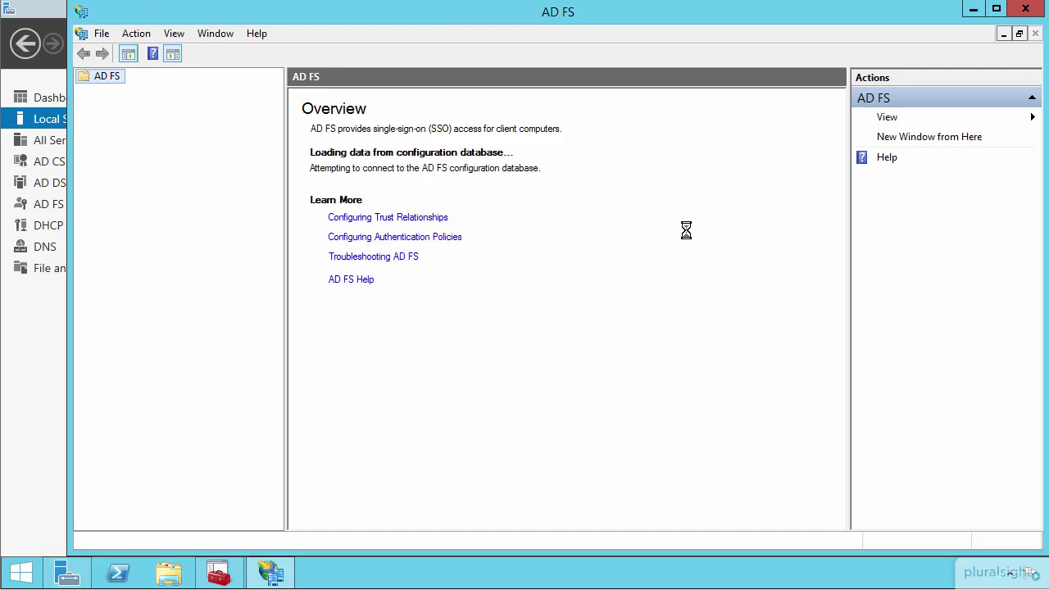
double_click(424, 9)
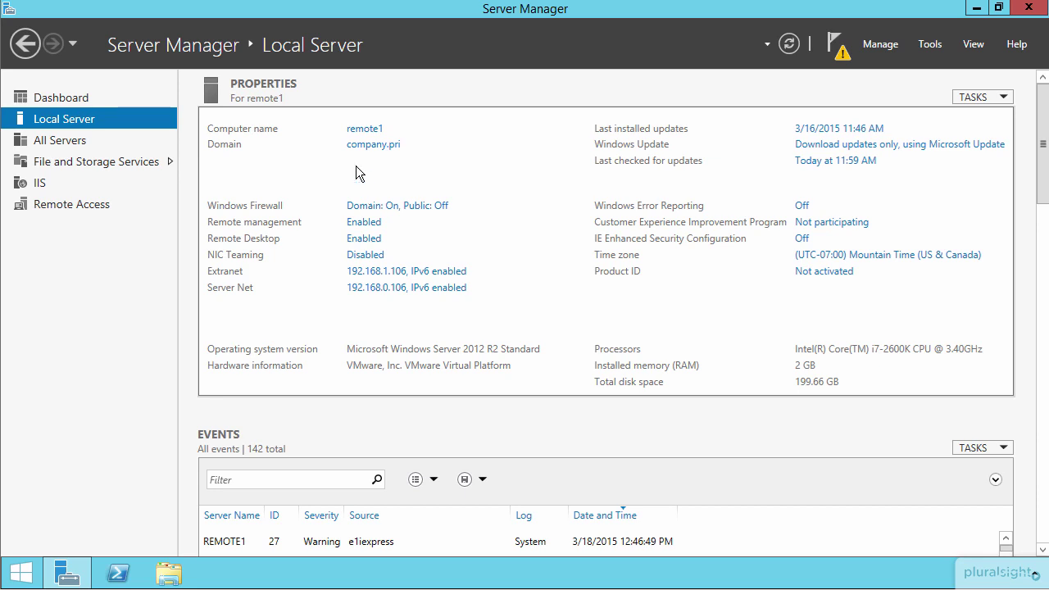
left_click(73, 98)
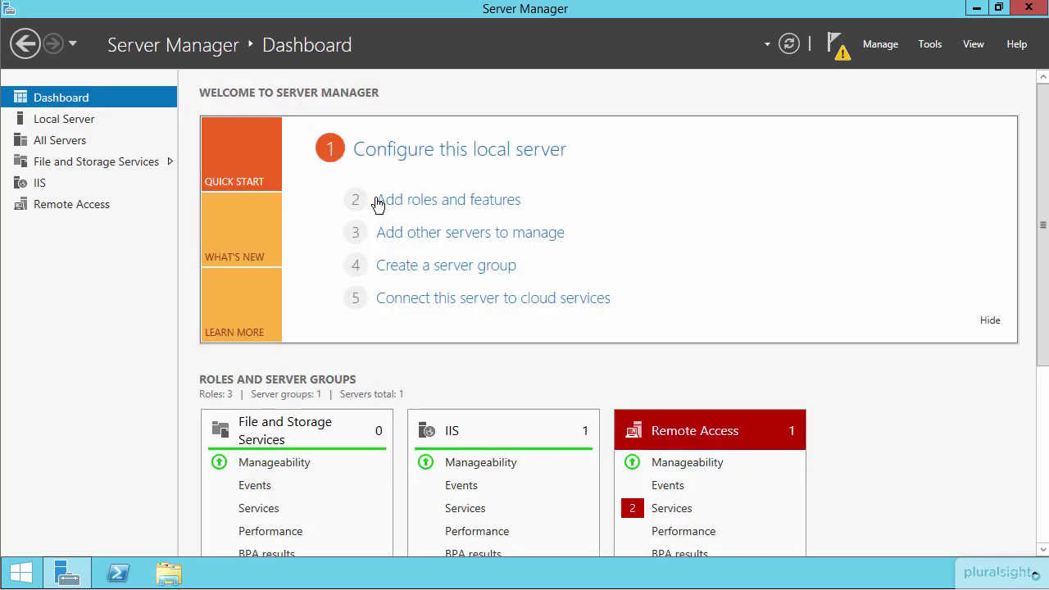
left_click(438, 205)
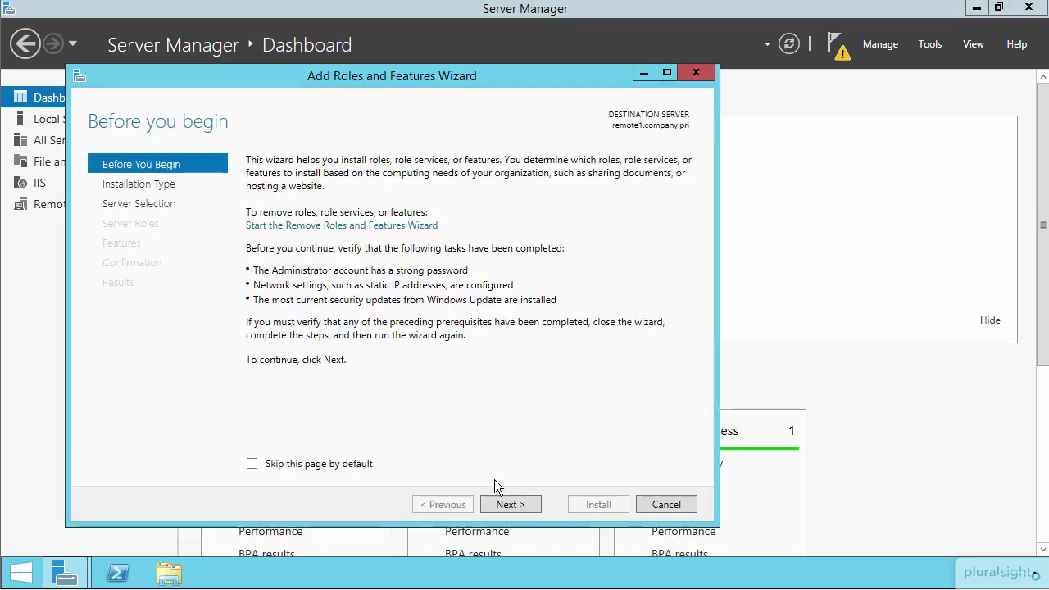
left_click(511, 504)
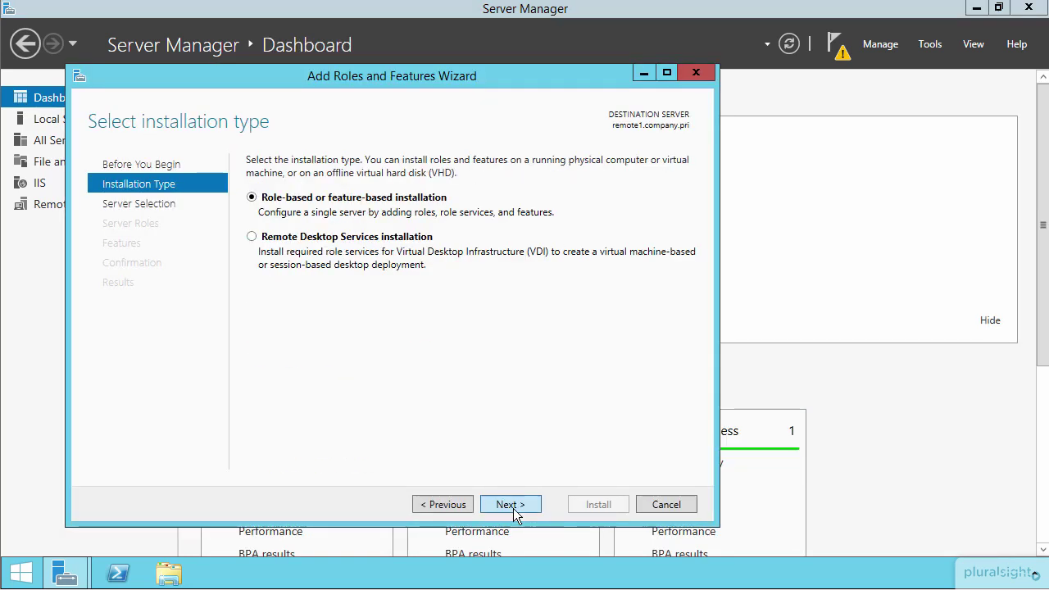
left_click(511, 504)
left_click(511, 504)
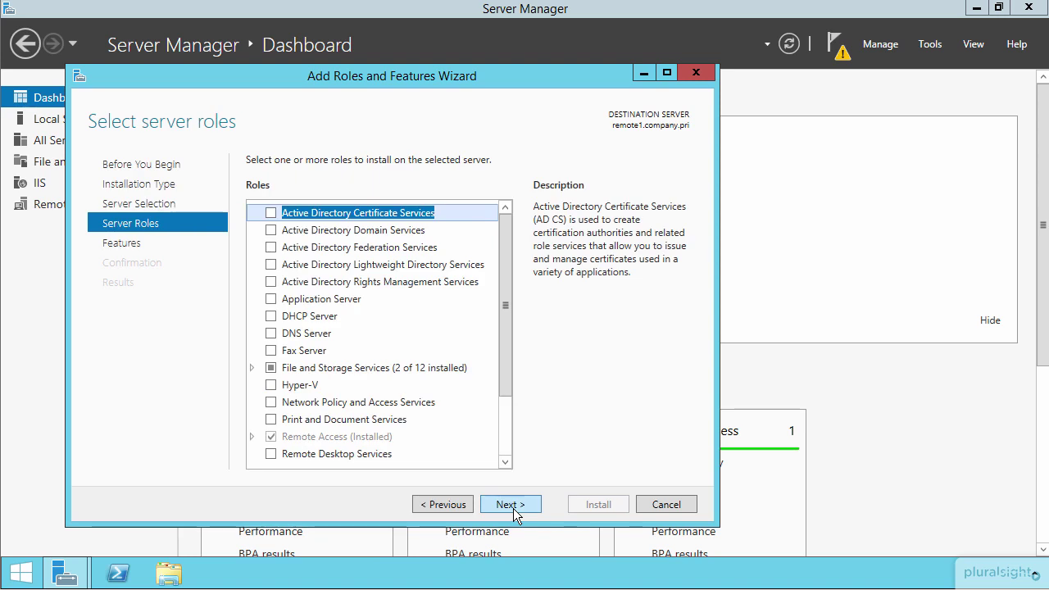
left_click(252, 438)
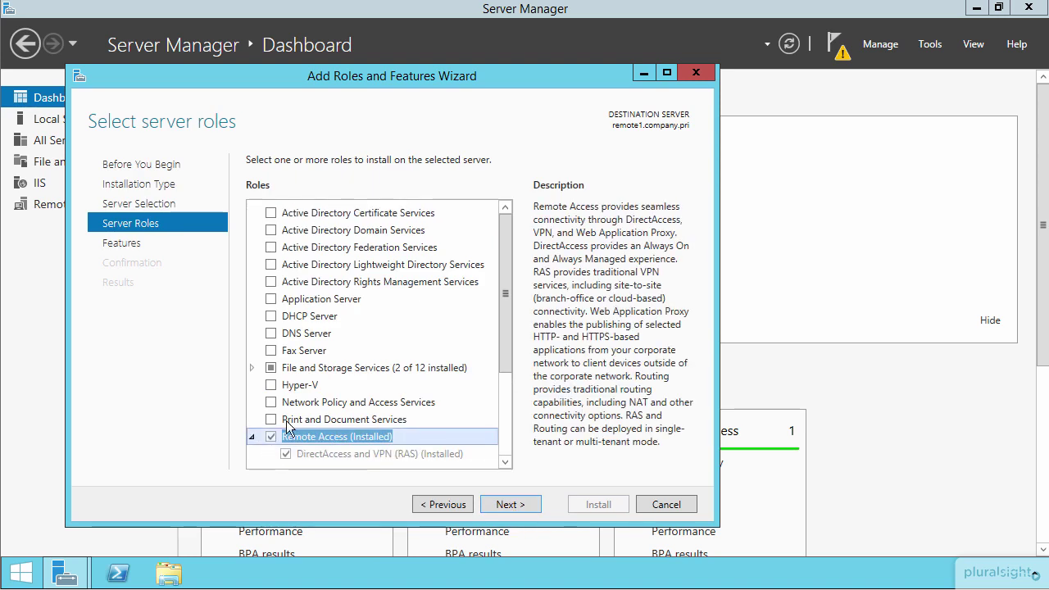
scroll(354, 365, "down", 4)
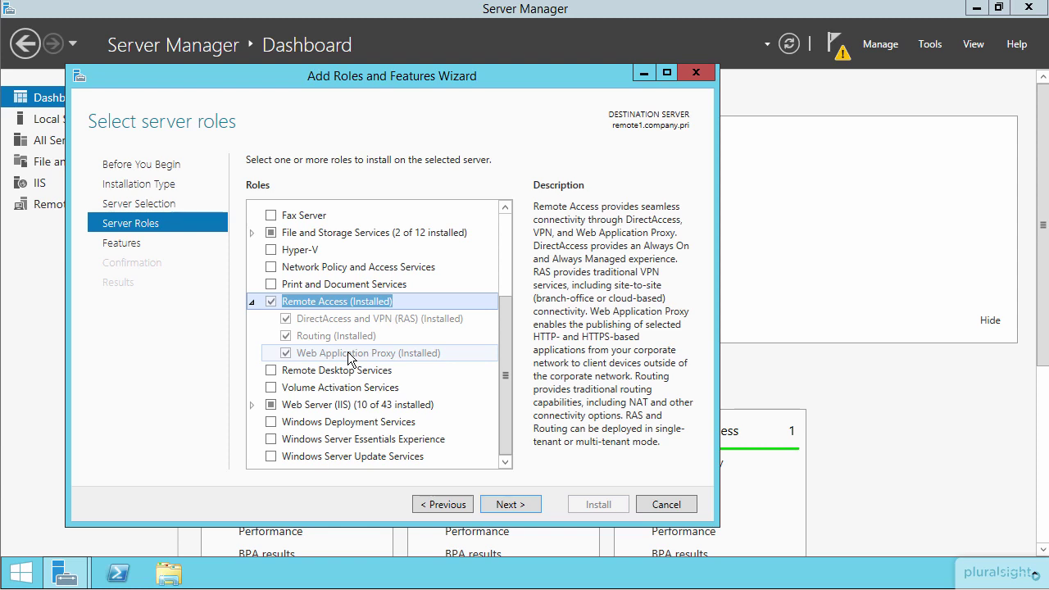
left_click(666, 504)
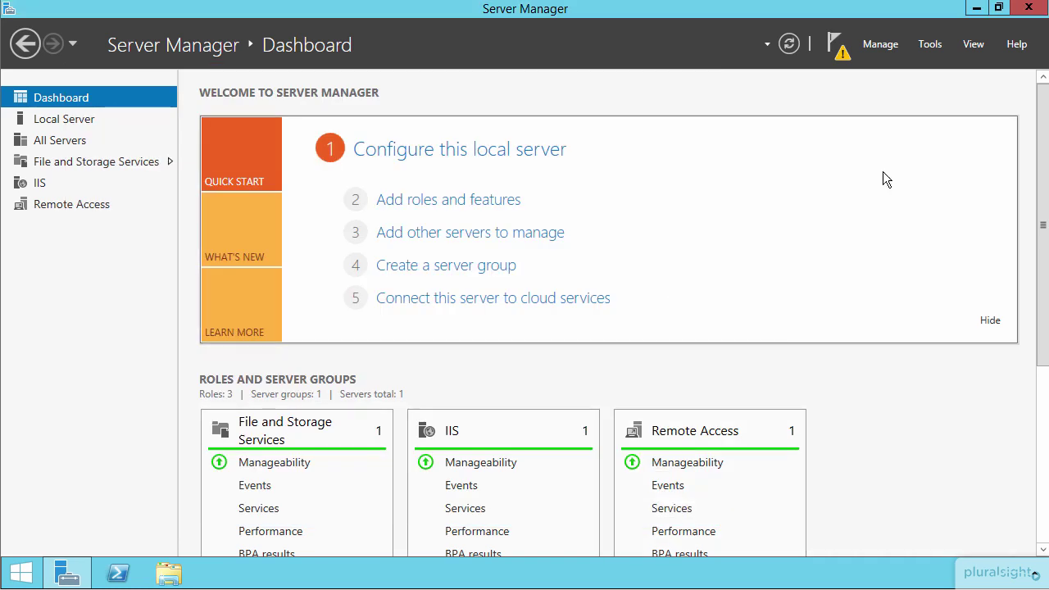
- Open Remote Access Management from Tools and select the Web Application Proxy configuration page
left_click(927, 49)
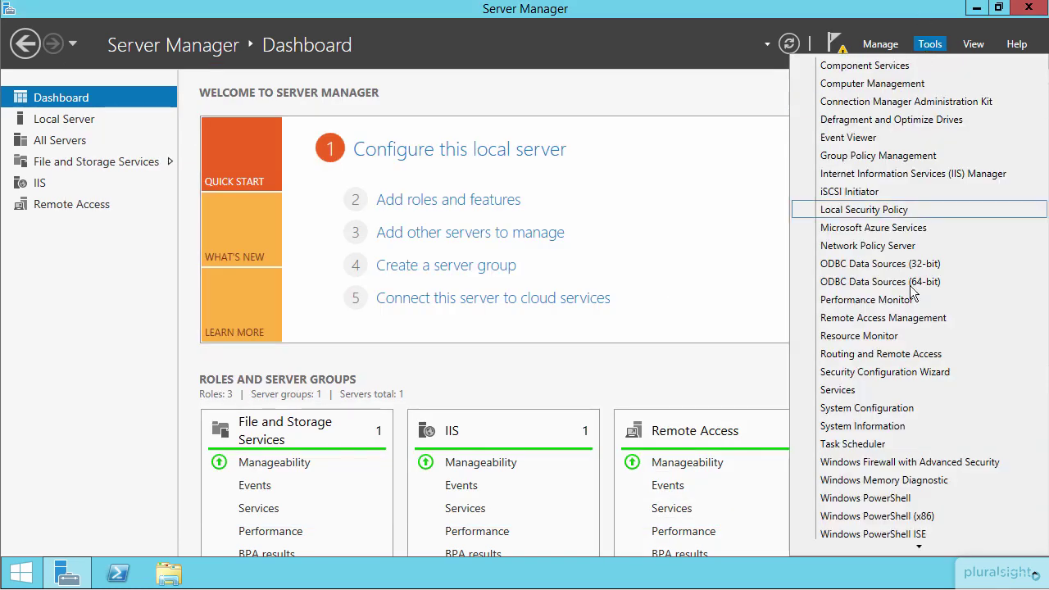
left_click(876, 319)
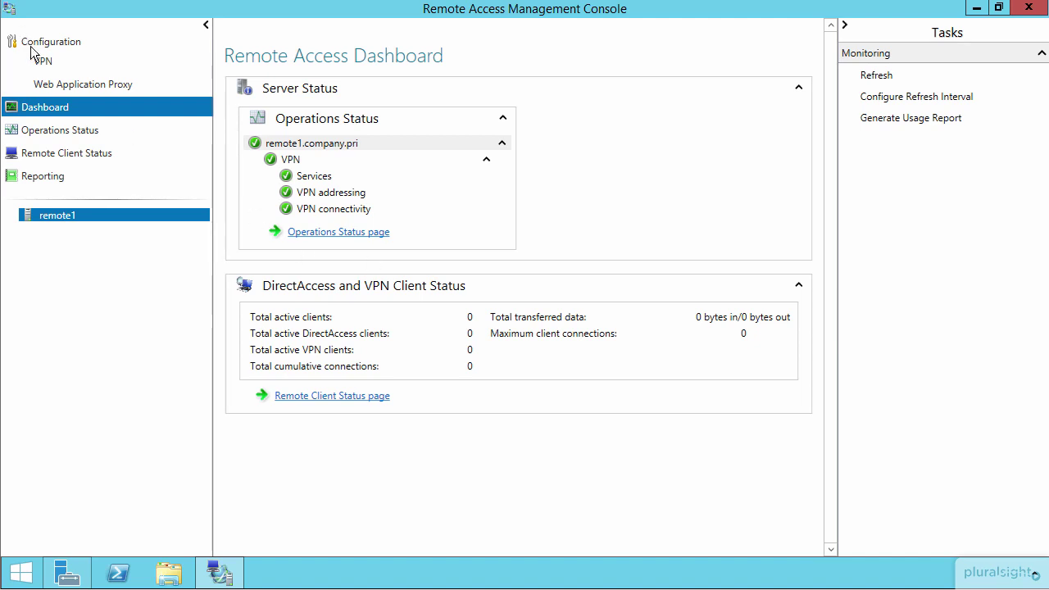
left_click(58, 84)
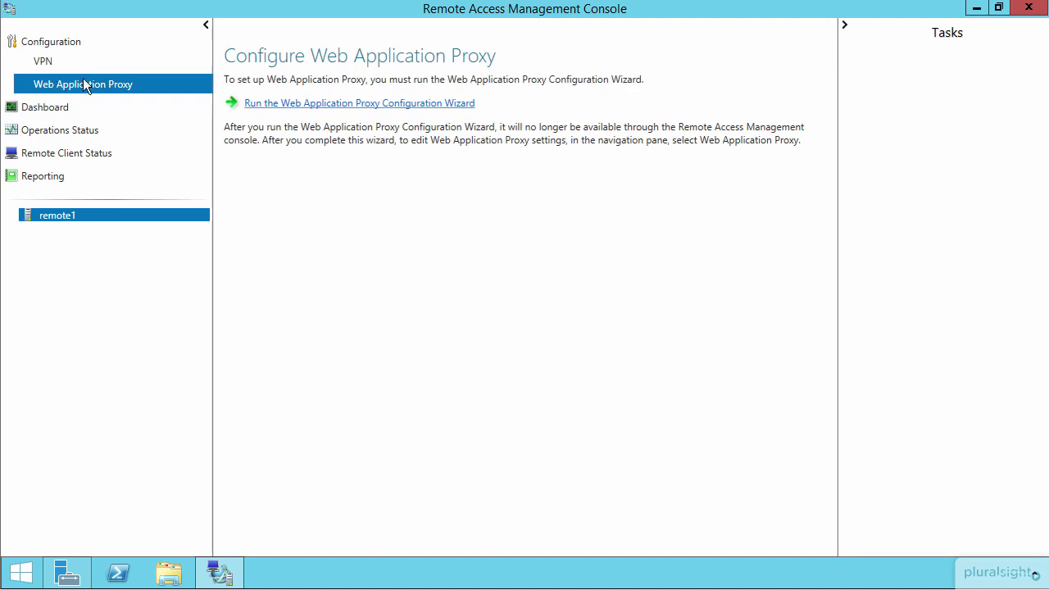
- In the proxy wizard, enter federation service fs.company.pri with a domain admin's user name and password
left_click(346, 106)
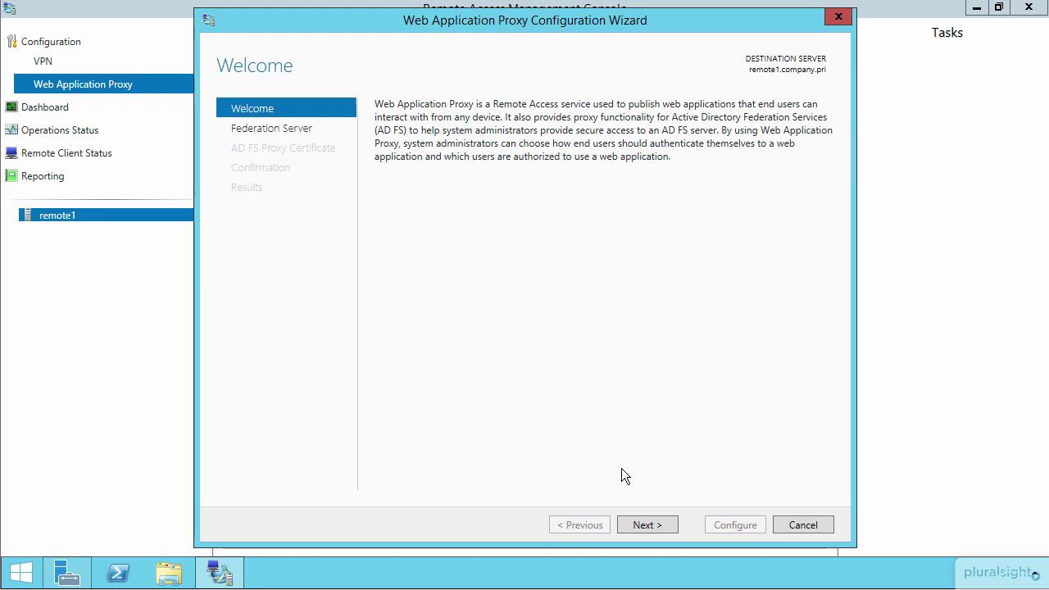
left_click(651, 525)
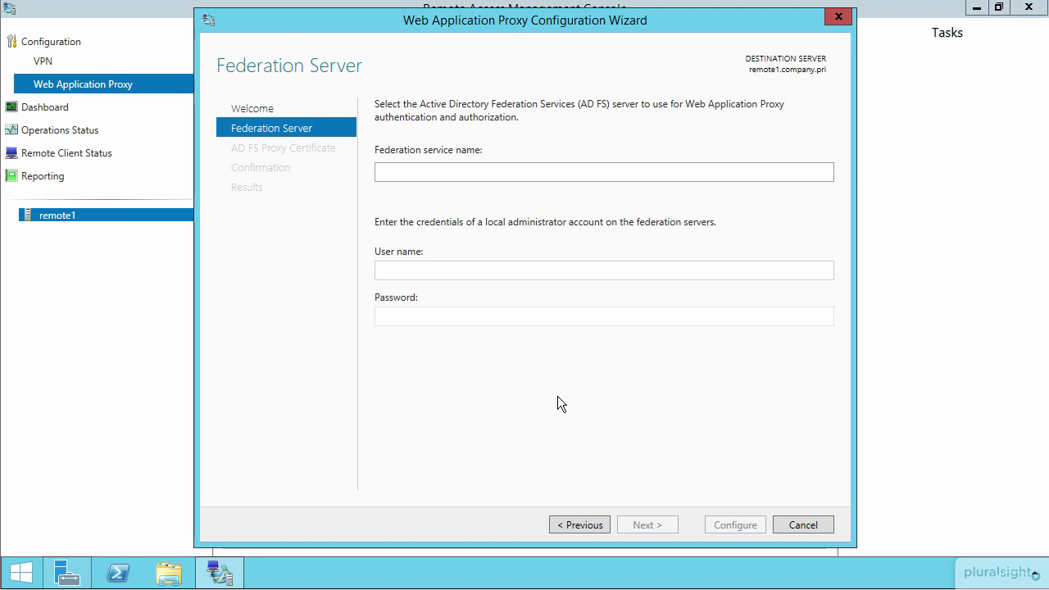
type("fs.company.pri")
key("Tab")
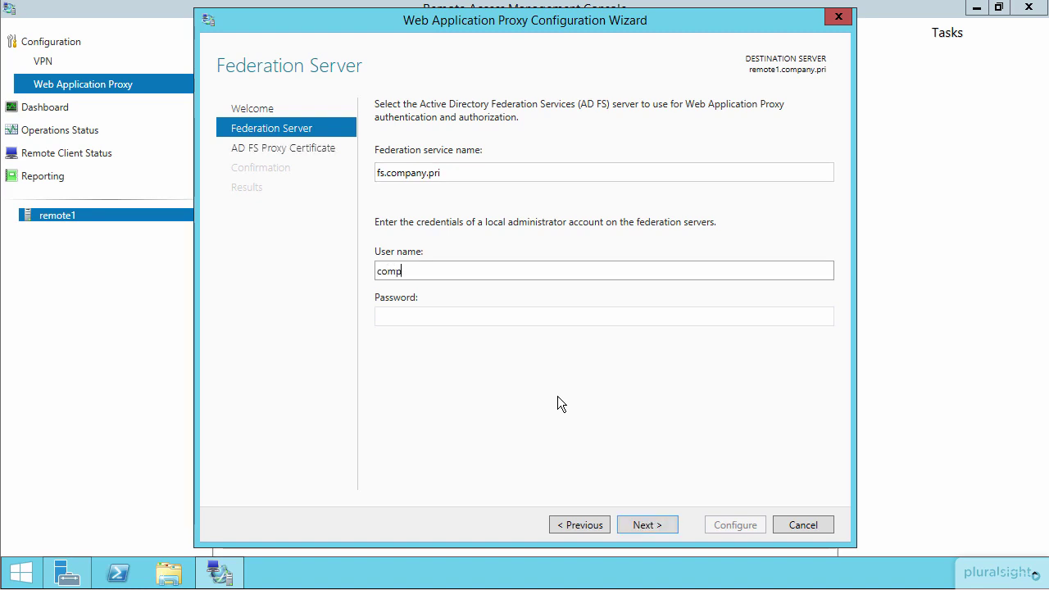
key("Tab")
type("Pa$$w0rd")
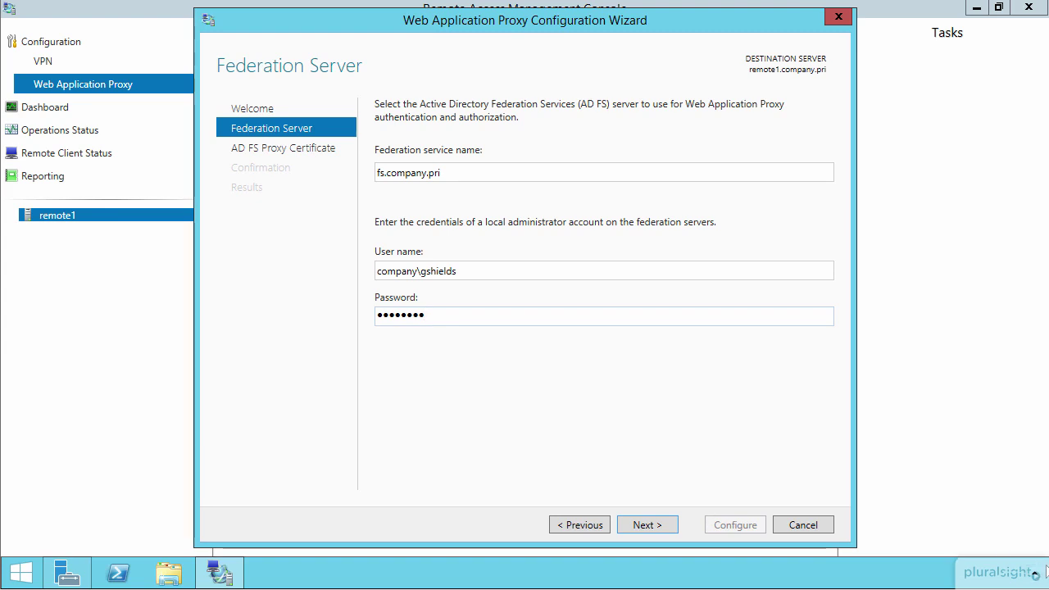
left_click(1046, 570)
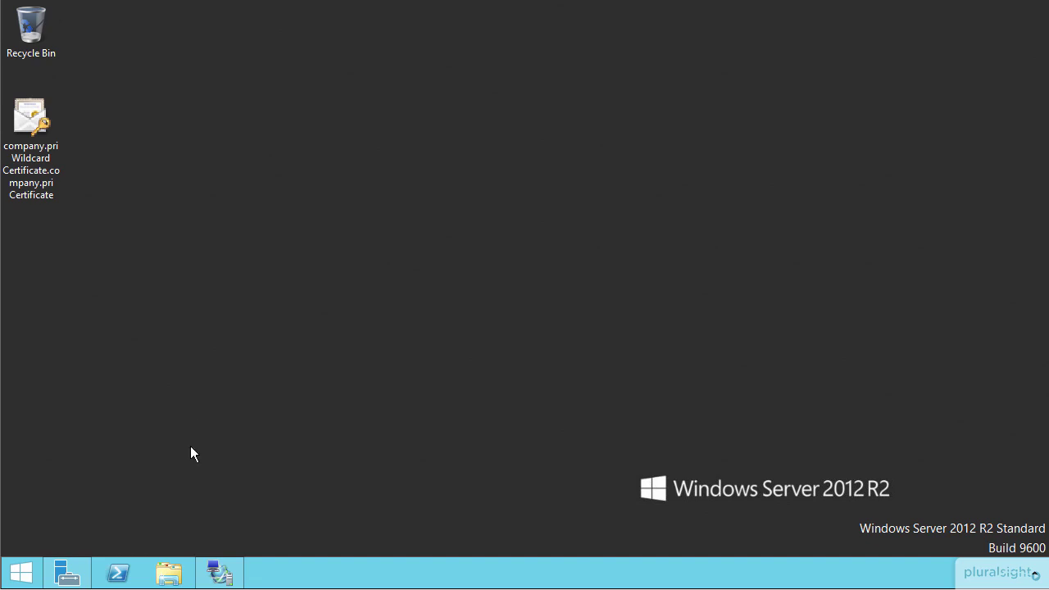
left_click(219, 571)
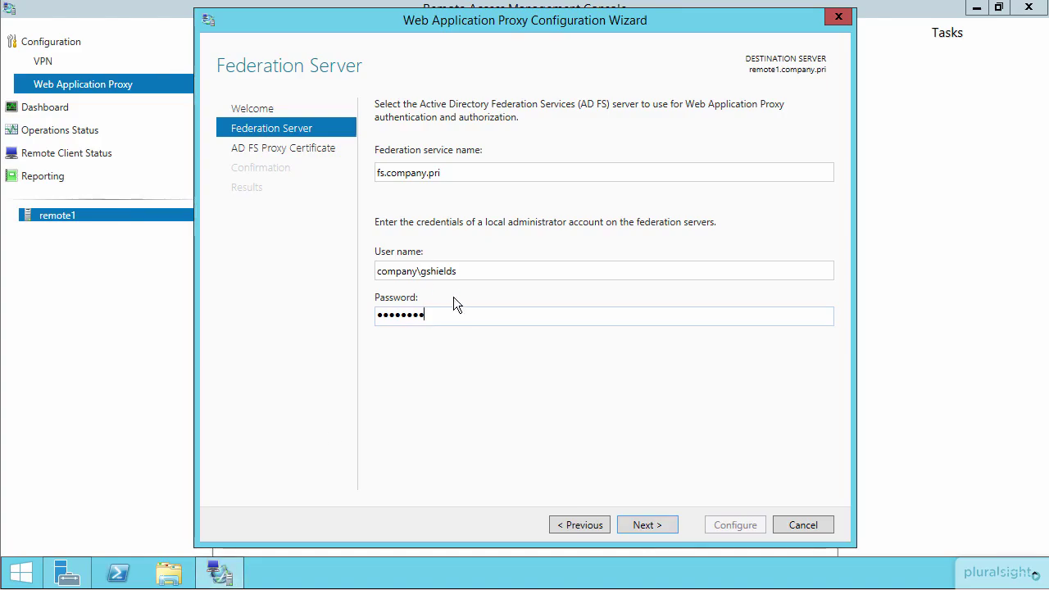
left_click(647, 525)
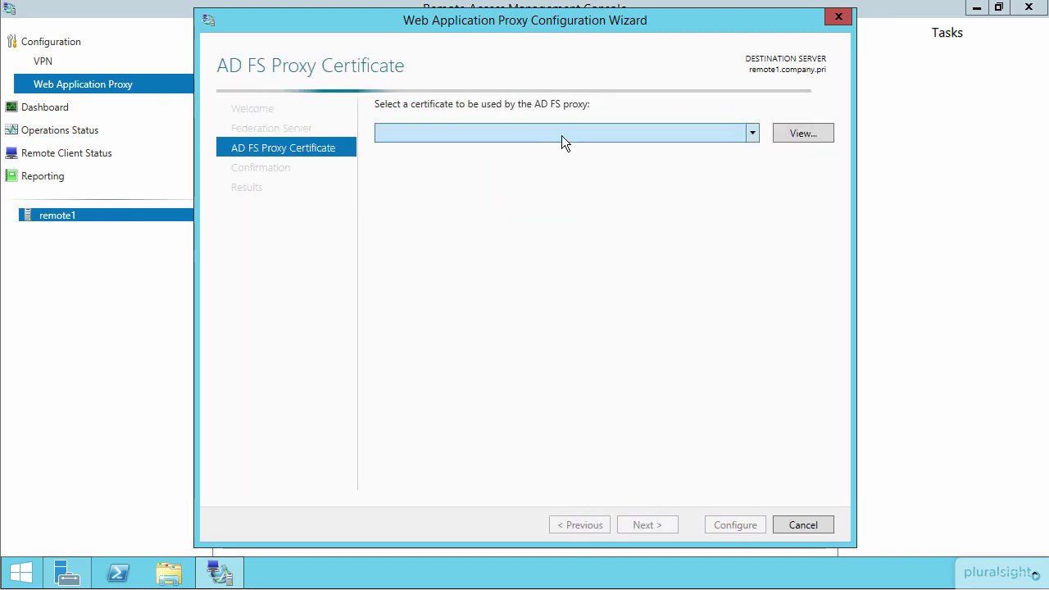
- Pick the *.company.pri certificate and apply the Web Application Proxy configuration
left_click(561, 131)
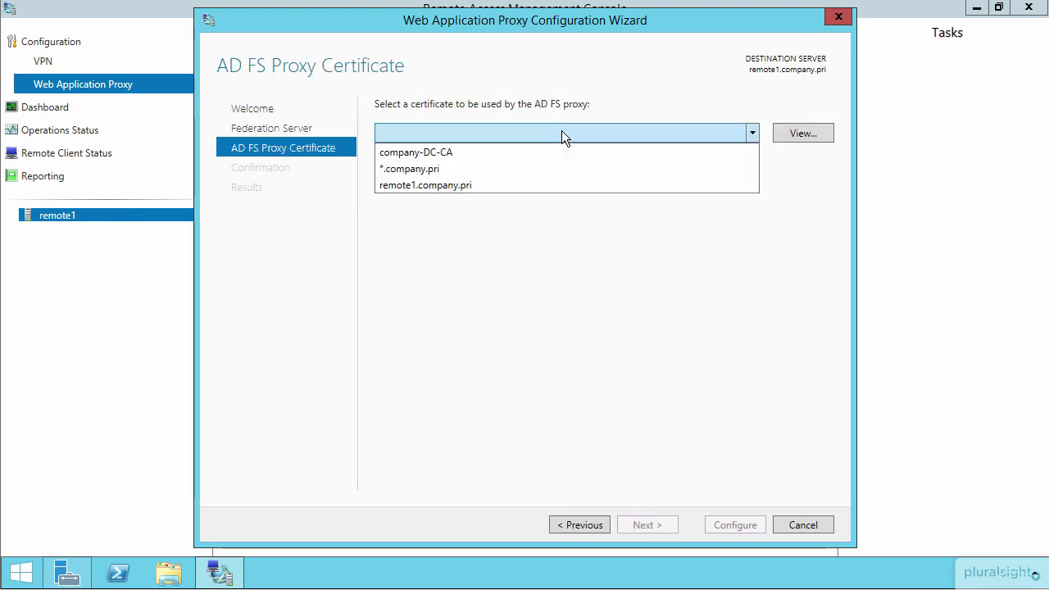
left_click(408, 164)
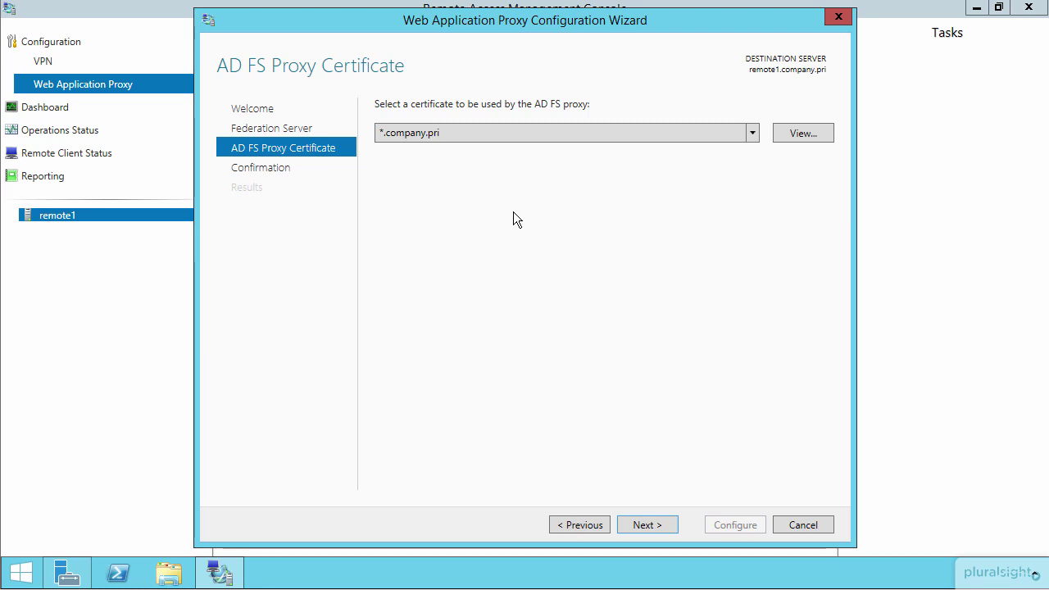
left_click(647, 525)
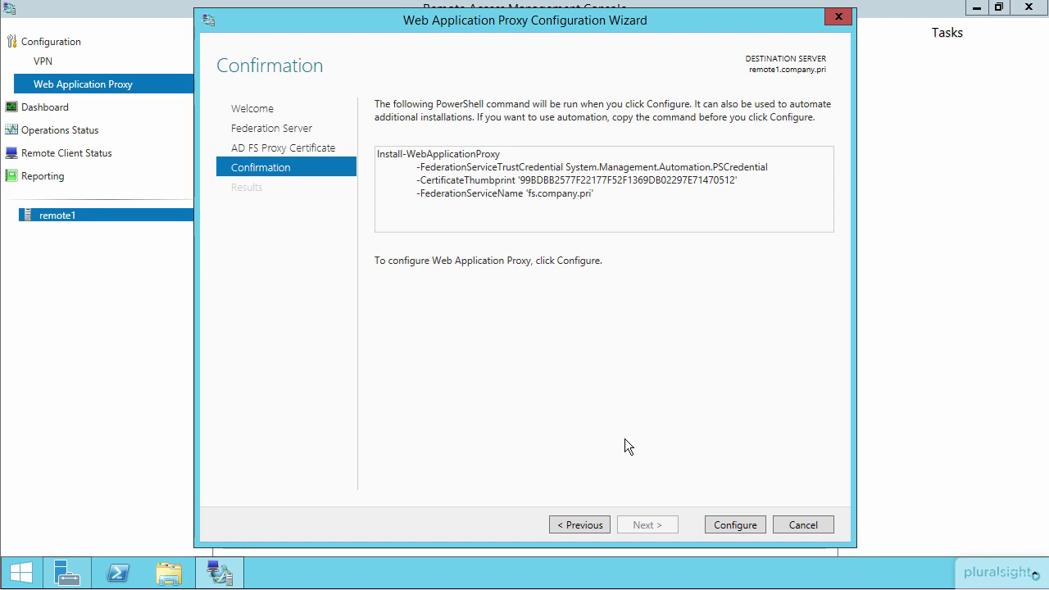
left_click(739, 521)
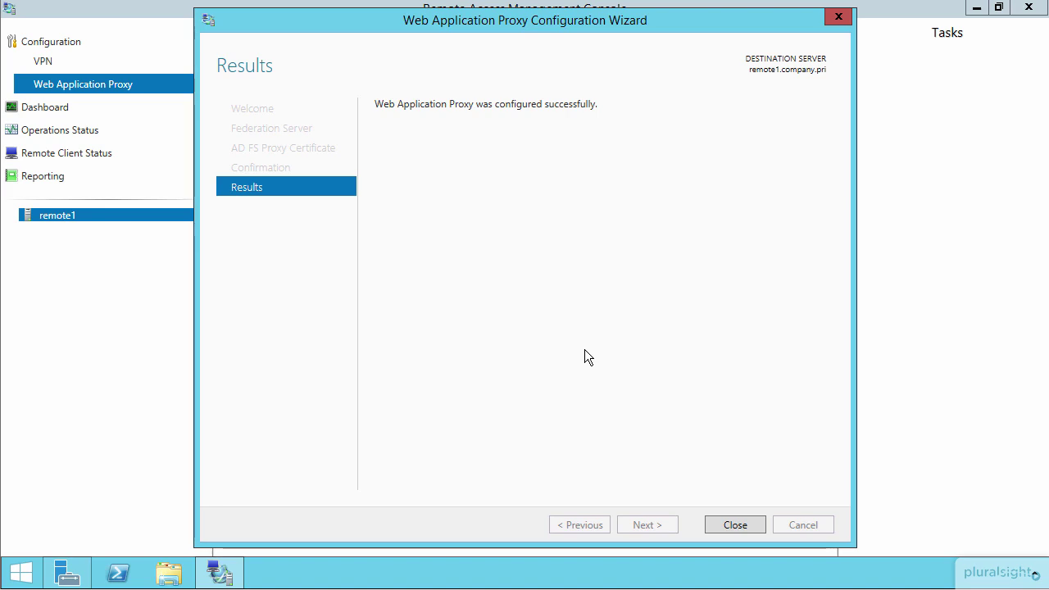
- Open the etc folder's hosts file in Notepad, add '192.168.0.100 fs.company.pri', save and close
key("super+r")
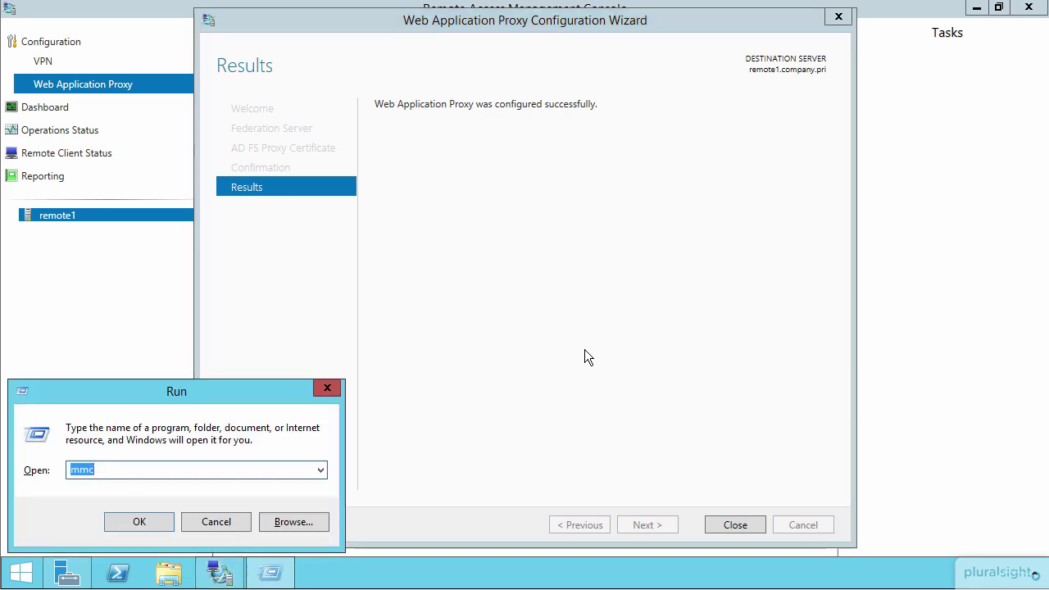
type("c:")
key("Down")
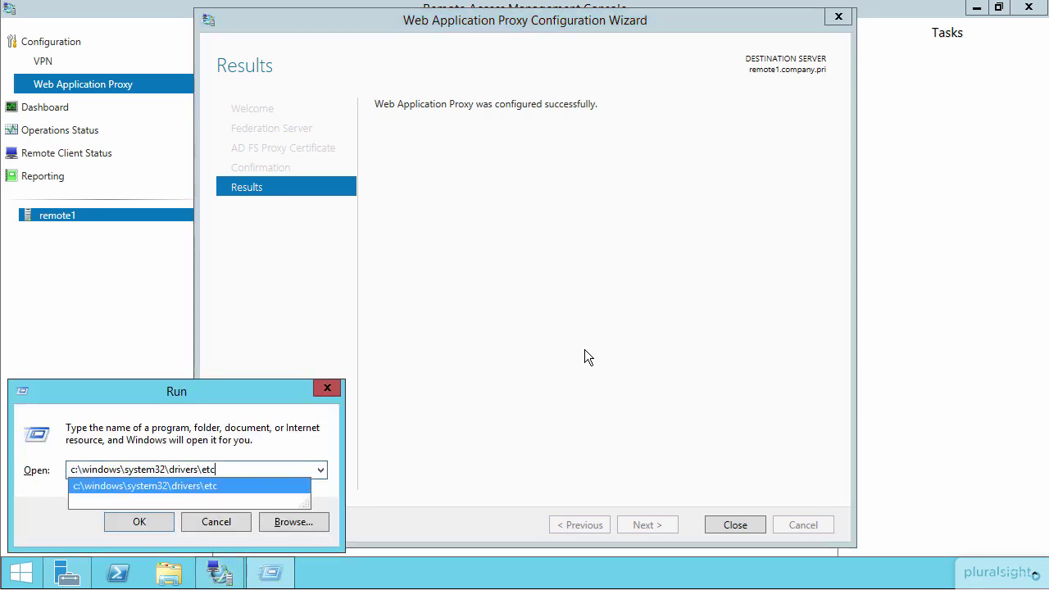
key("Return")
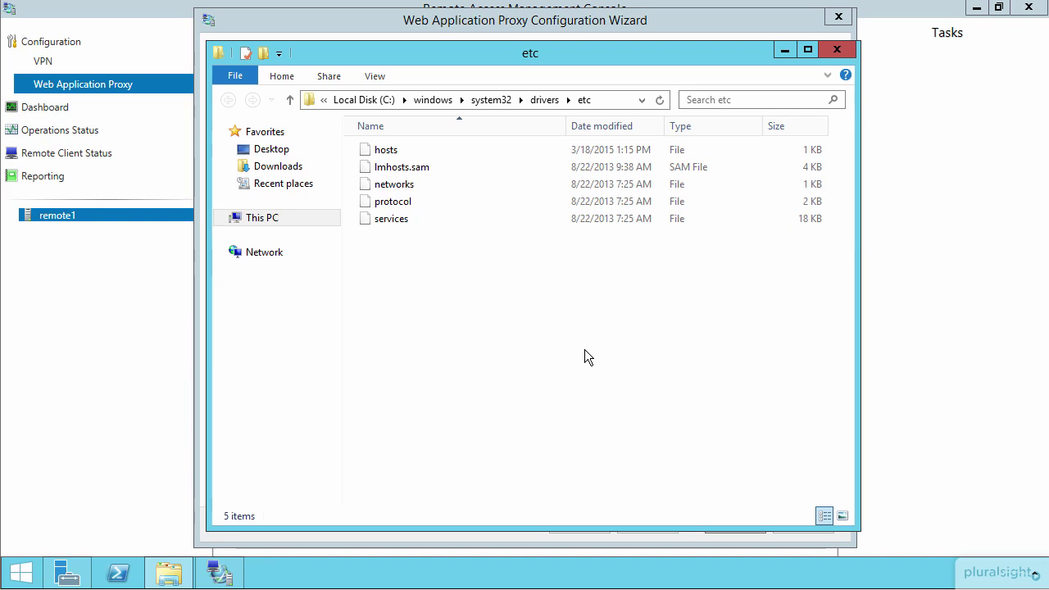
double_click(383, 148)
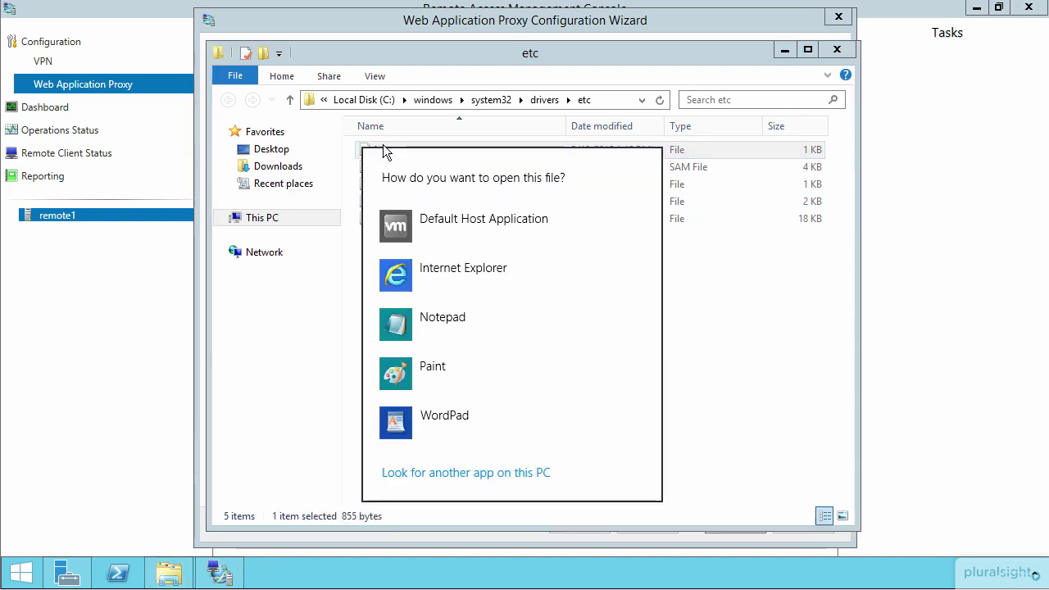
left_click(435, 317)
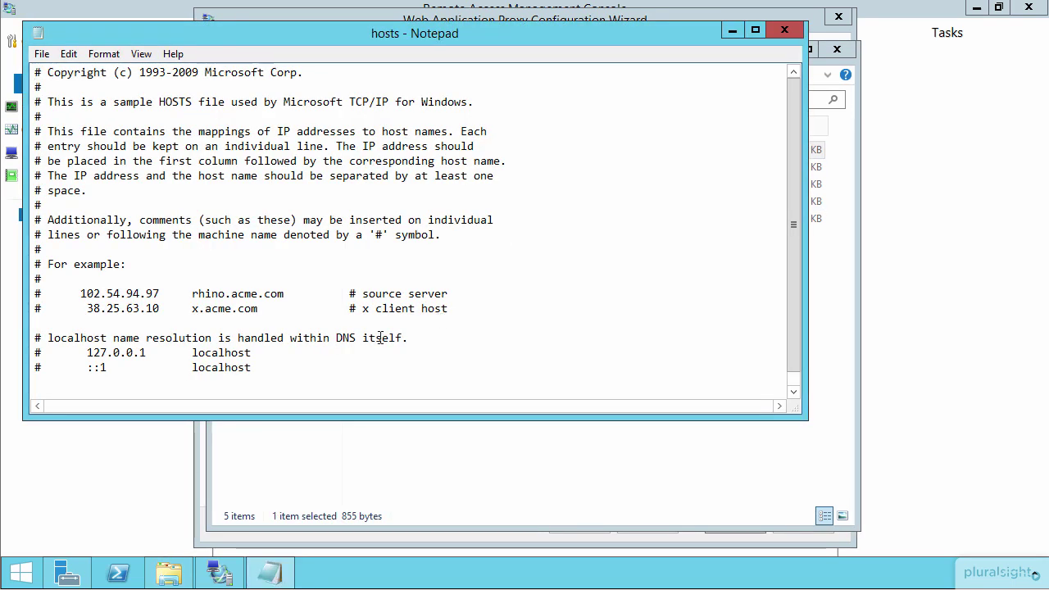
scroll(381, 338, "down", 2)
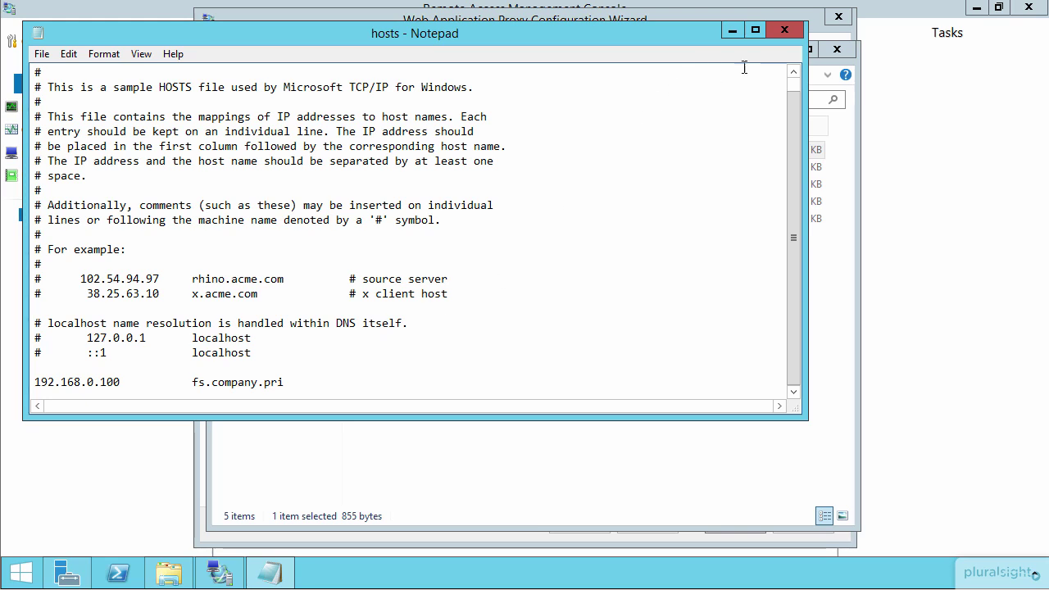
left_click(782, 31)
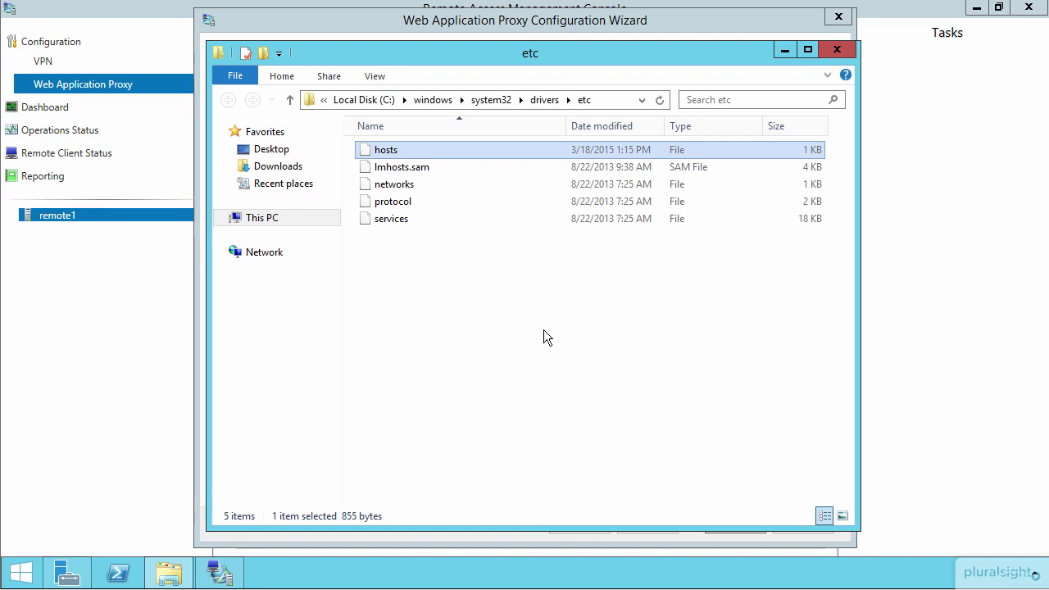
- Close the etc folder and finish the proxy wizard to show 0 published web applications
left_click(836, 49)
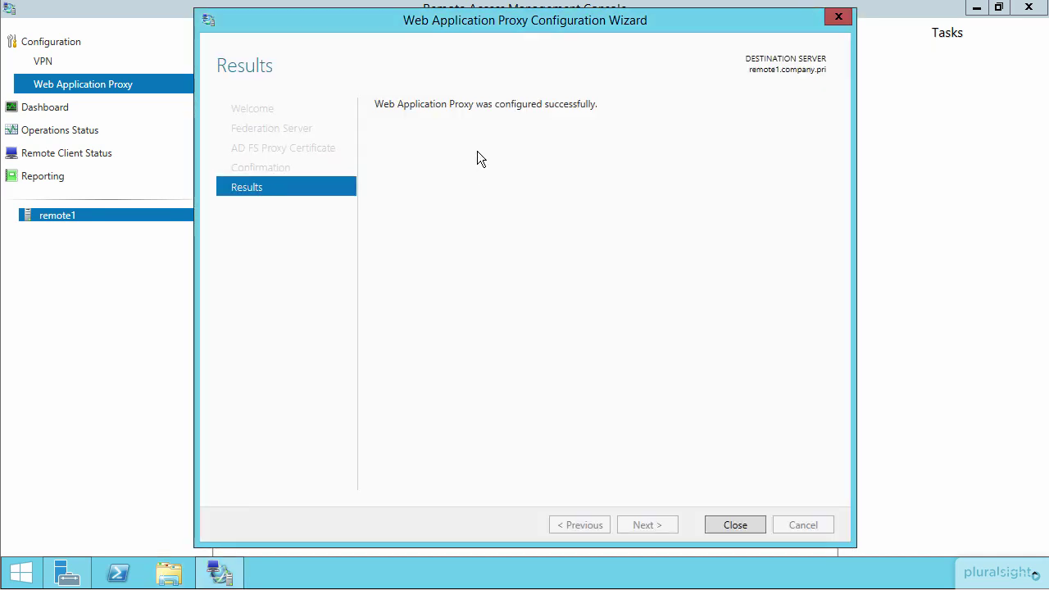
left_click(734, 524)
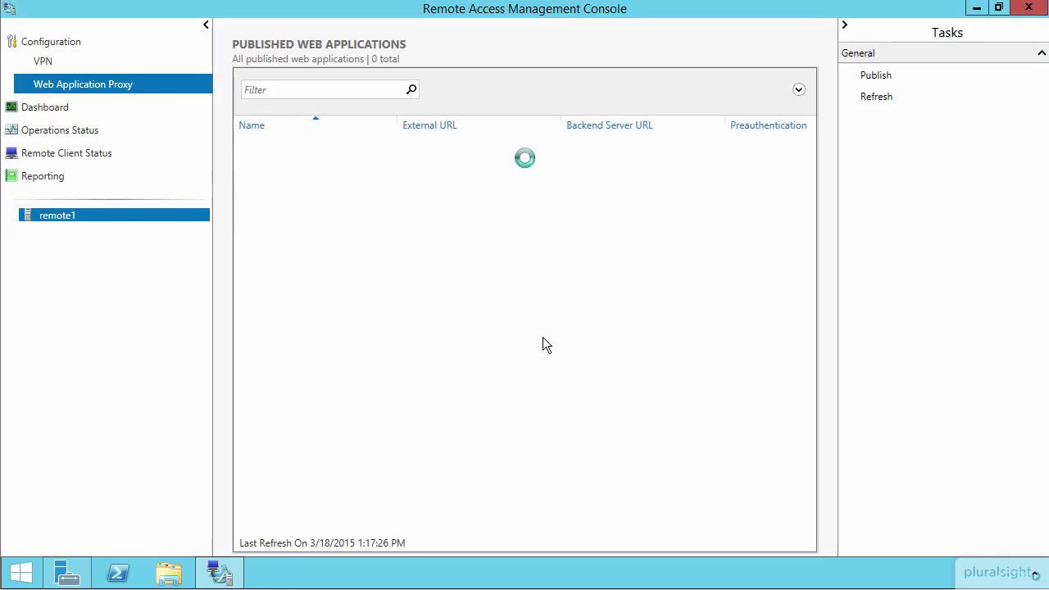